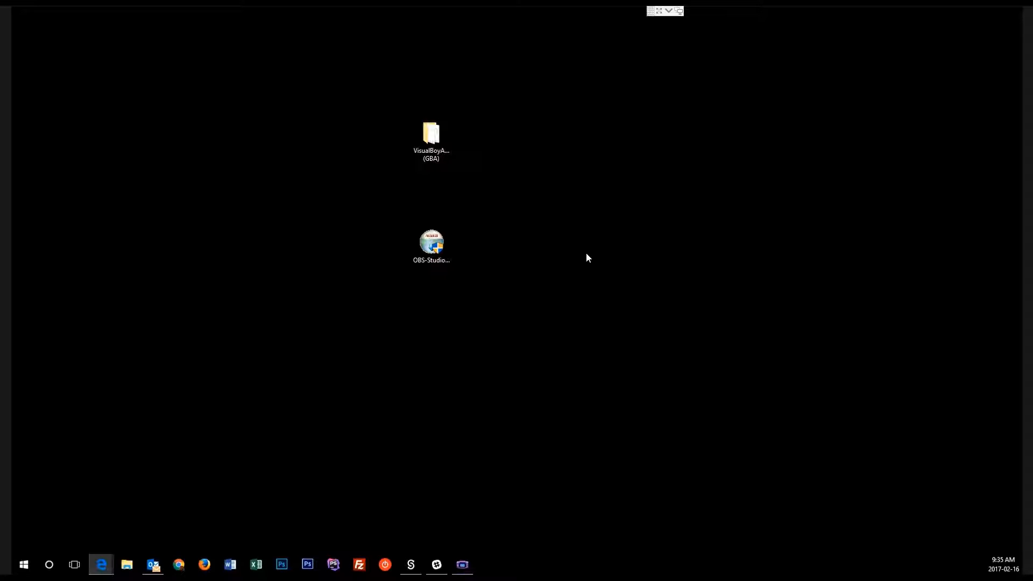
{"action": "left_click_drag", "start_coordinate": [0, 74], "coordinate": [646, 7]}
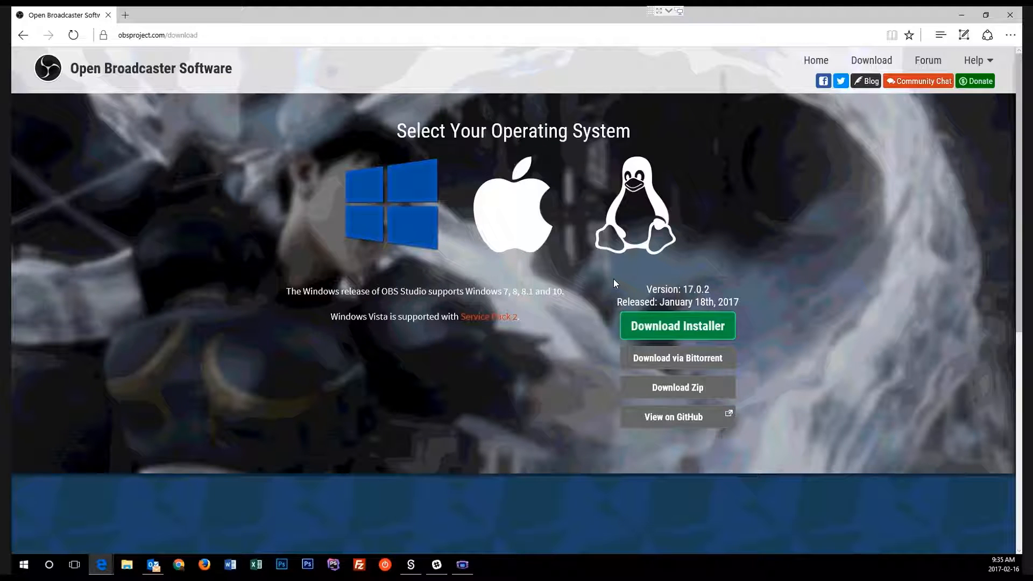
{"action": "left_click", "coordinate": [698, 327]}
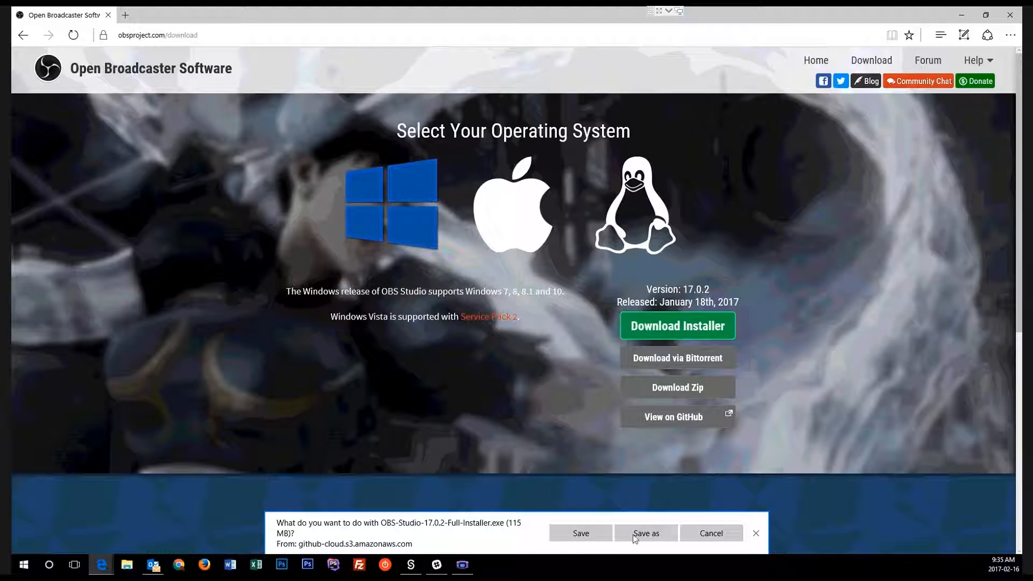
{"action": "left_click", "coordinate": [756, 534]}
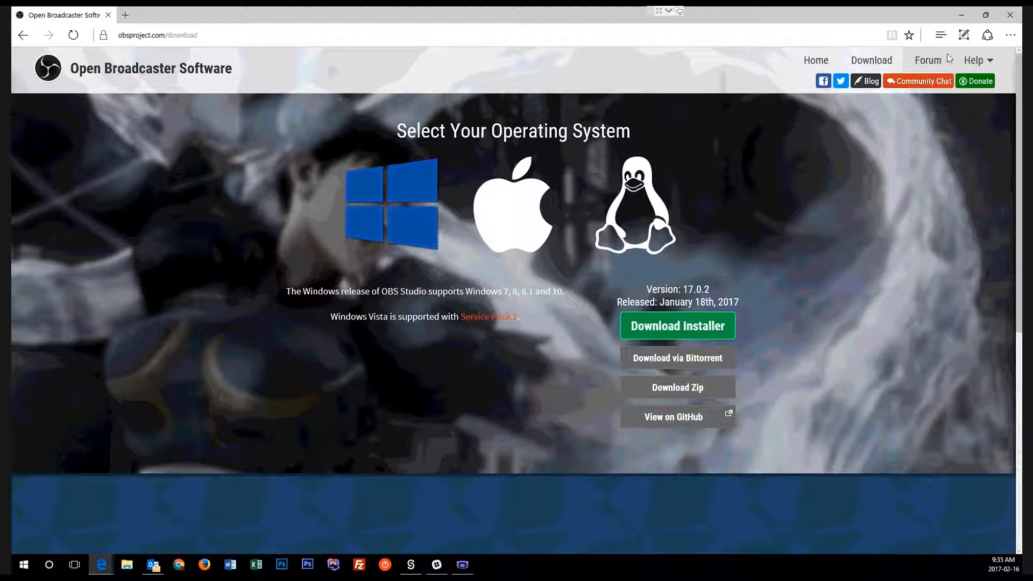
Install OBS Studio 17.0.2 from the installer on the desktop with the preset components, without running it when setup finishes
{"action": "left_click", "coordinate": [963, 14]}
{"action": "left_click", "coordinate": [436, 263]}
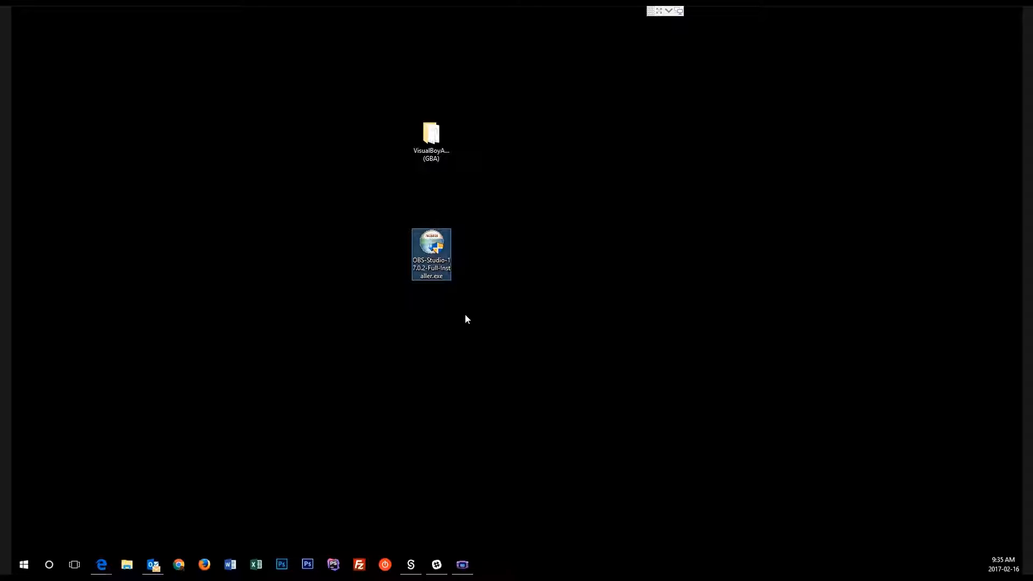
{"action": "double_click", "coordinate": [424, 256]}
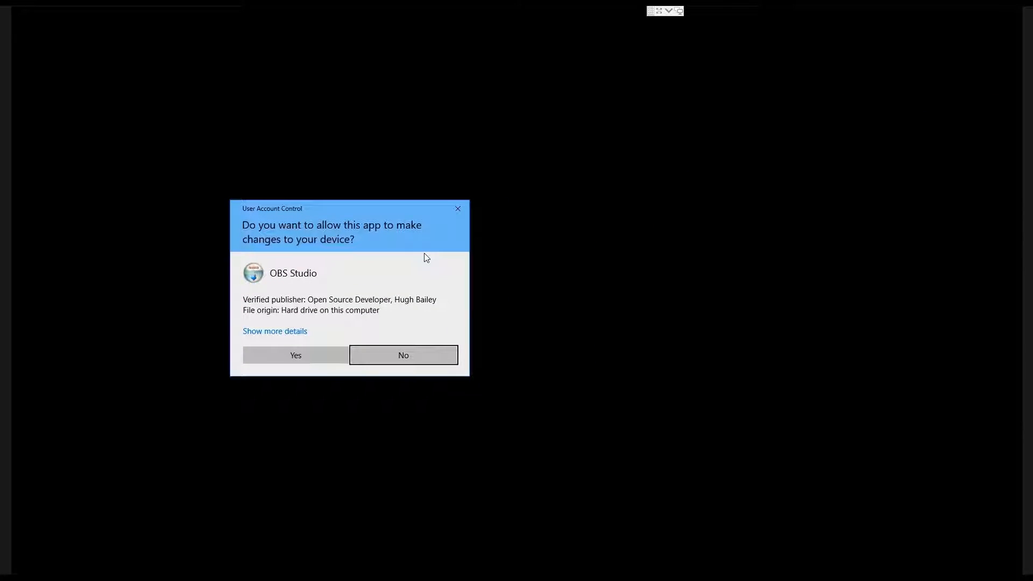
{"action": "left_click", "coordinate": [308, 360]}
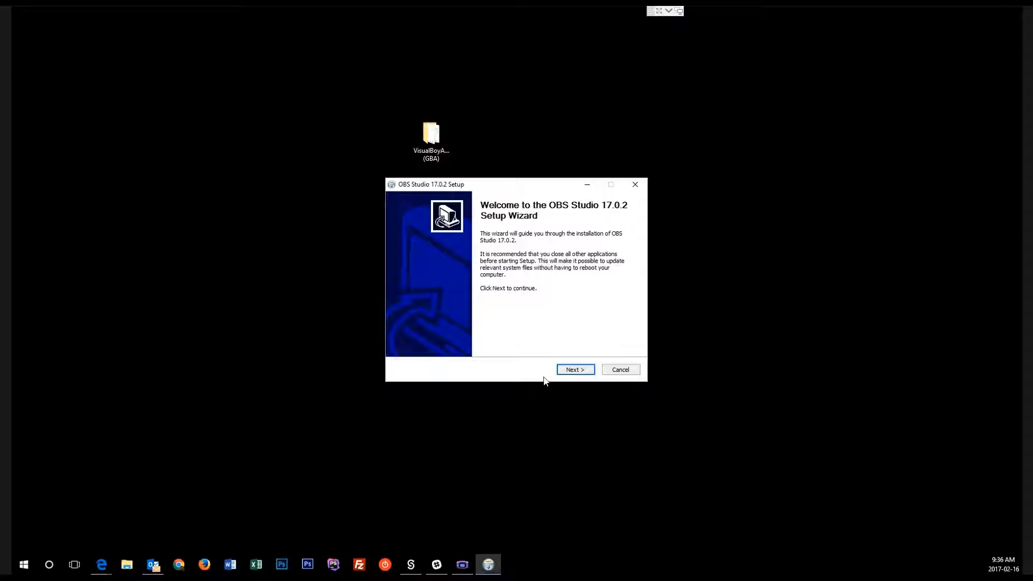
{"action": "left_click", "coordinate": [573, 372]}
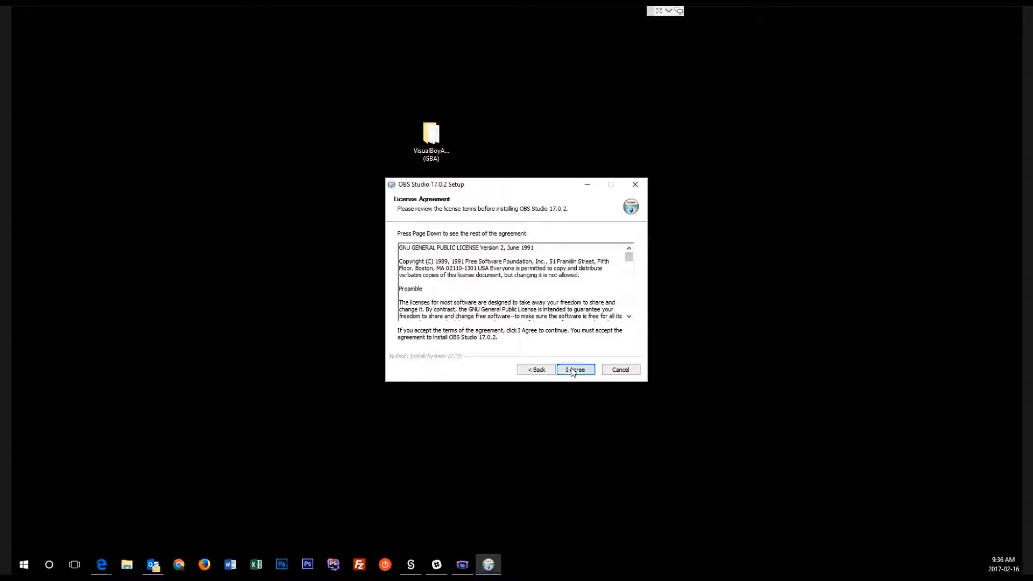
{"action": "left_click", "coordinate": [573, 371]}
{"action": "left_click", "coordinate": [572, 372]}
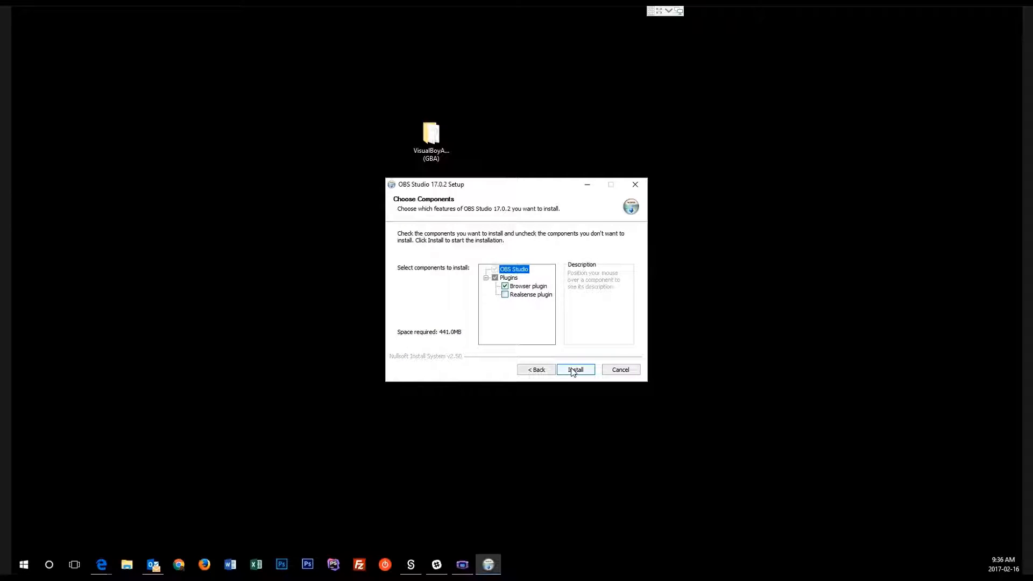
{"action": "left_click", "coordinate": [573, 371]}
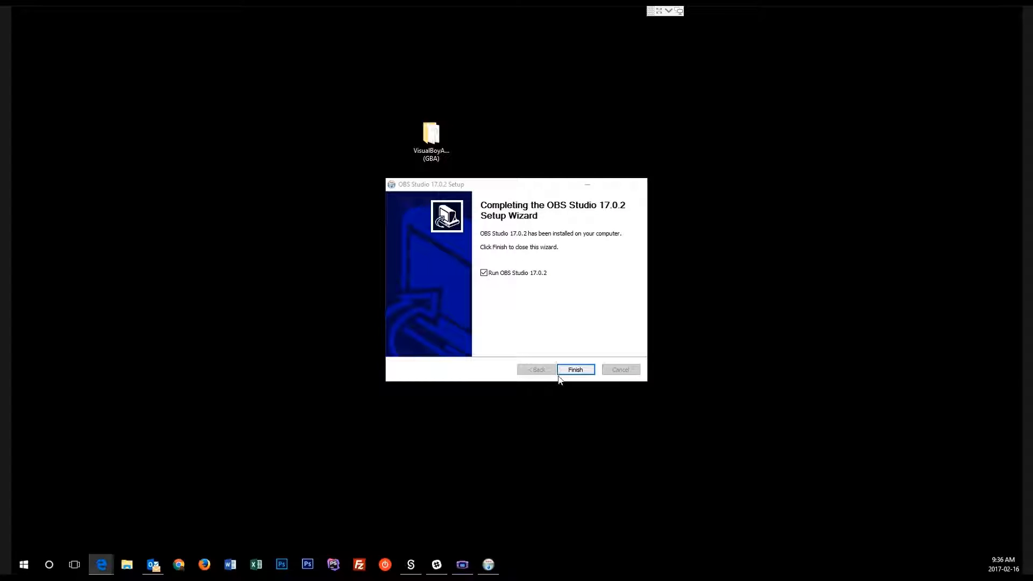
{"action": "left_click", "coordinate": [516, 274]}
{"action": "left_click", "coordinate": [573, 371]}
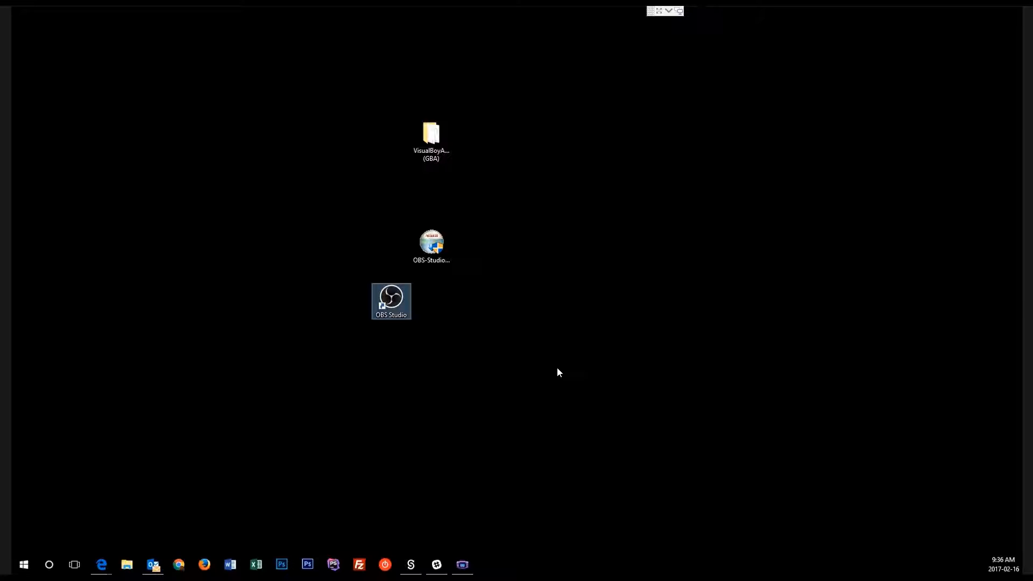
Launch OBS Studio from its desktop shortcut, accept the licence agreement and maximize the main window
{"action": "double_click", "coordinate": [396, 311]}
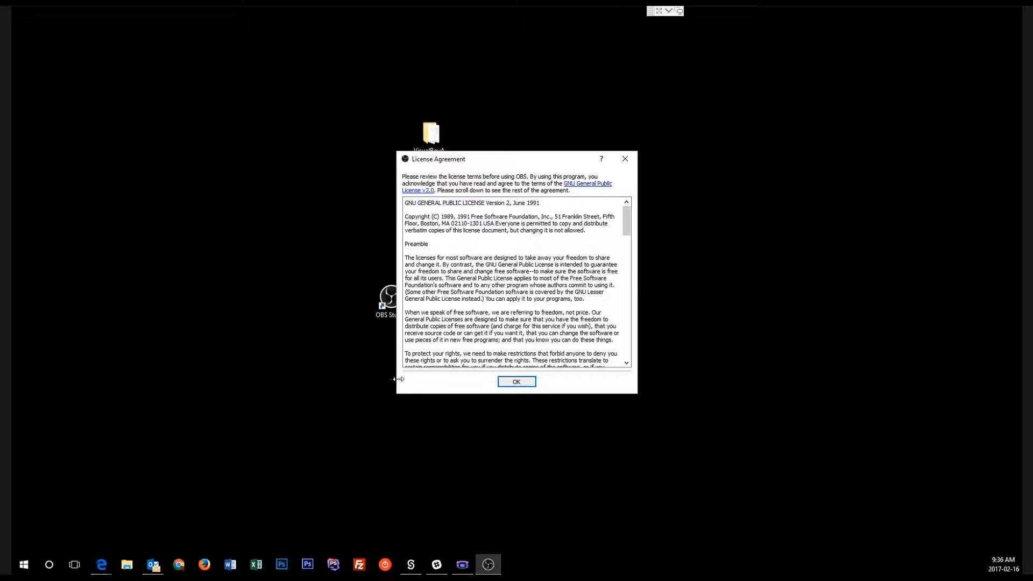
{"action": "left_click", "coordinate": [524, 380]}
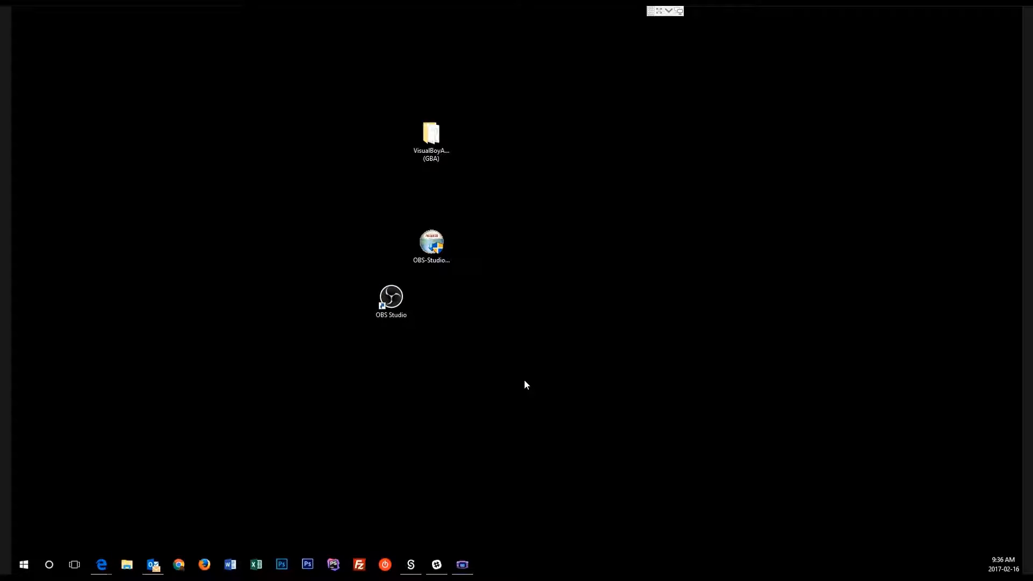
{"action": "left_click_drag", "start_coordinate": [466, 83], "coordinate": [456, 118]}
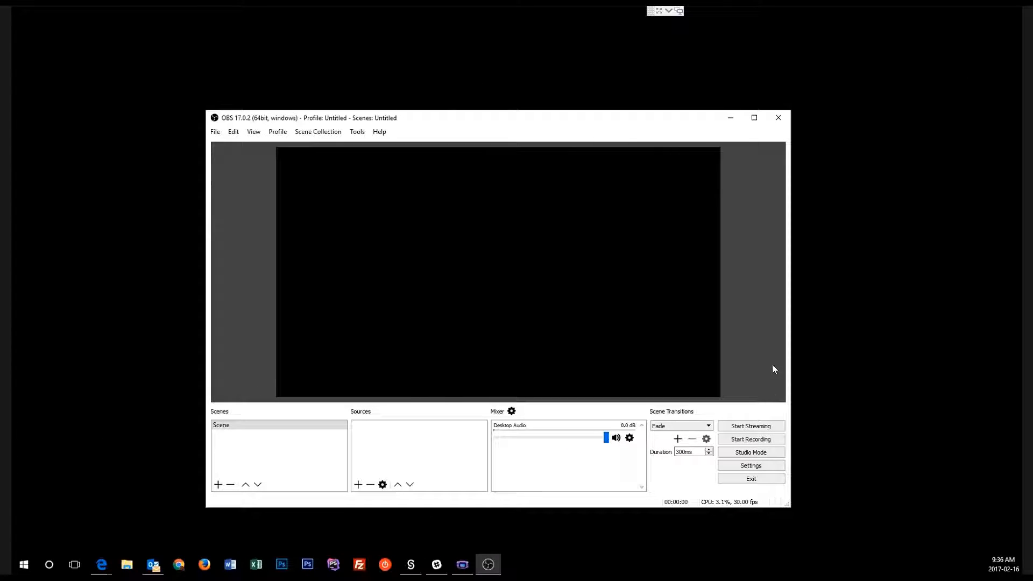
{"action": "left_click", "coordinate": [754, 118]}
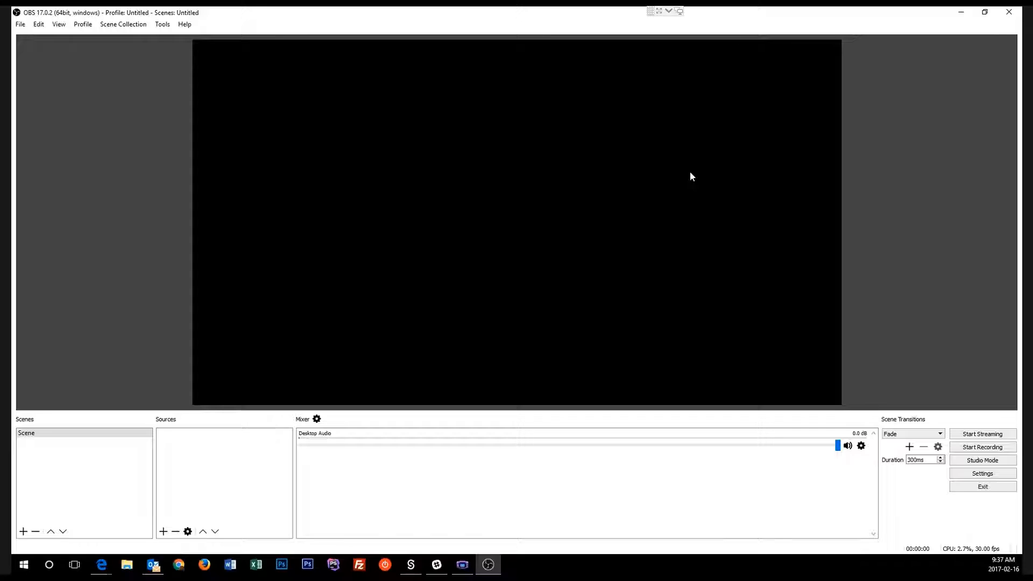
{"action": "left_click", "coordinate": [82, 24]}
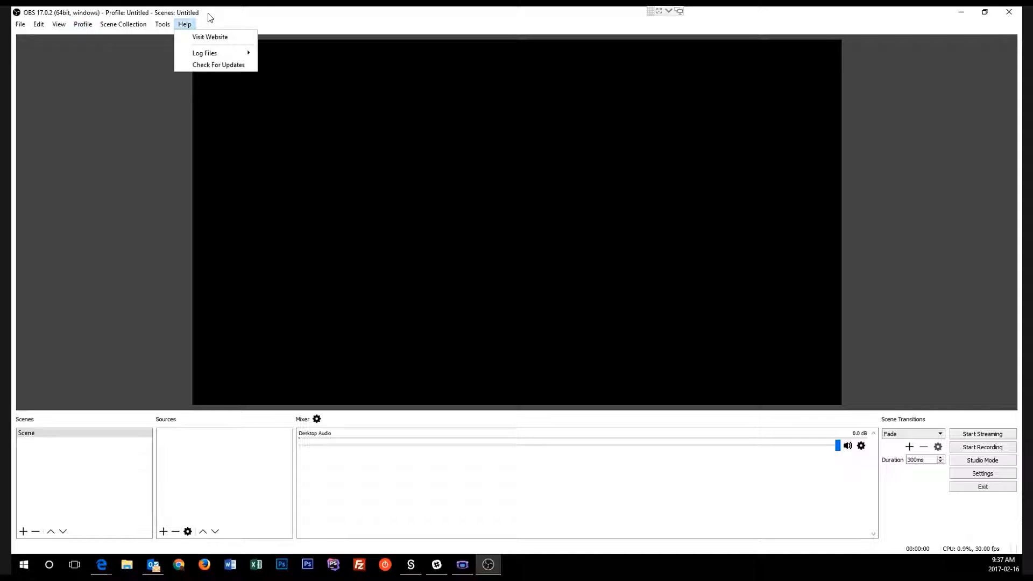
{"action": "left_click", "coordinate": [80, 29]}
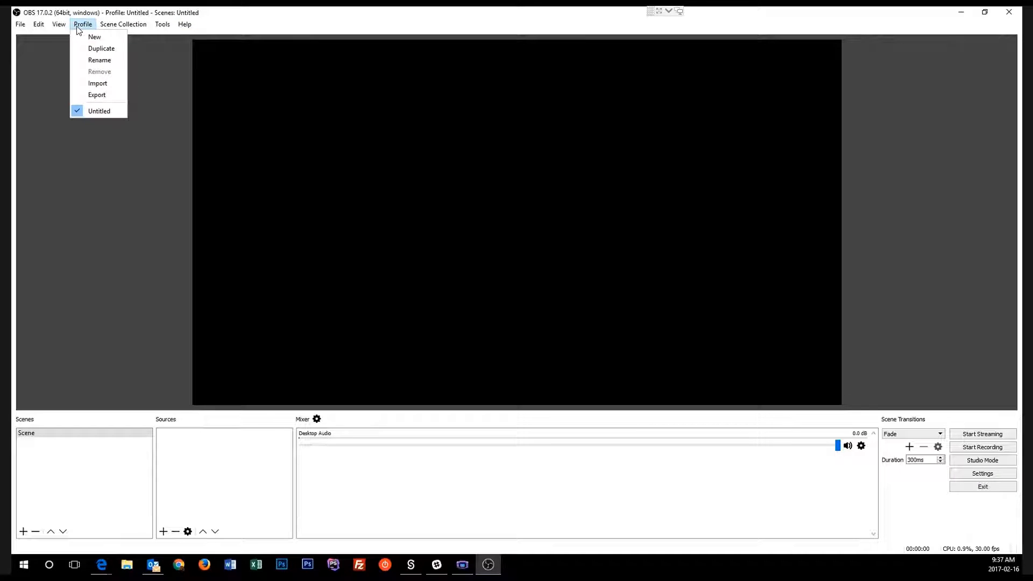
{"action": "left_click", "coordinate": [79, 26]}
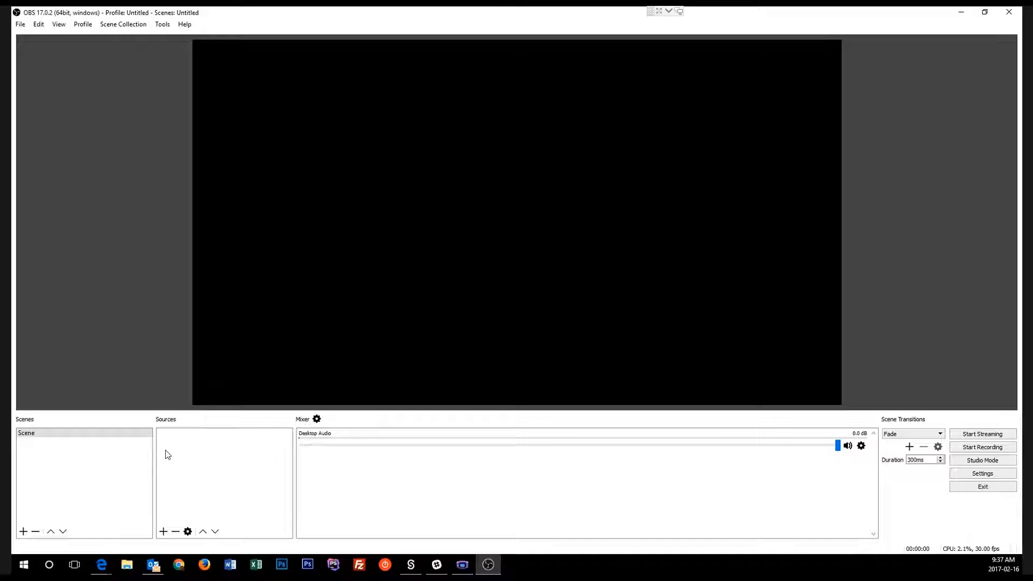
{"action": "left_click", "coordinate": [55, 435]}
{"action": "left_click", "coordinate": [184, 437]}
In the stream settings, keep Twitch as the streaming service and set the server to Australia: Sydney
{"action": "left_click", "coordinate": [21, 26]}
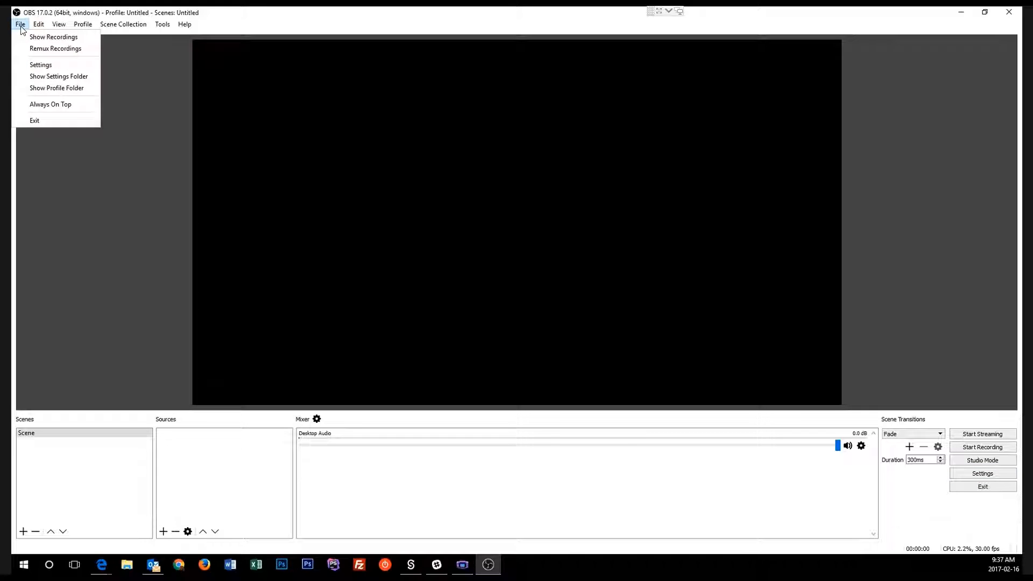
{"action": "left_click", "coordinate": [50, 65]}
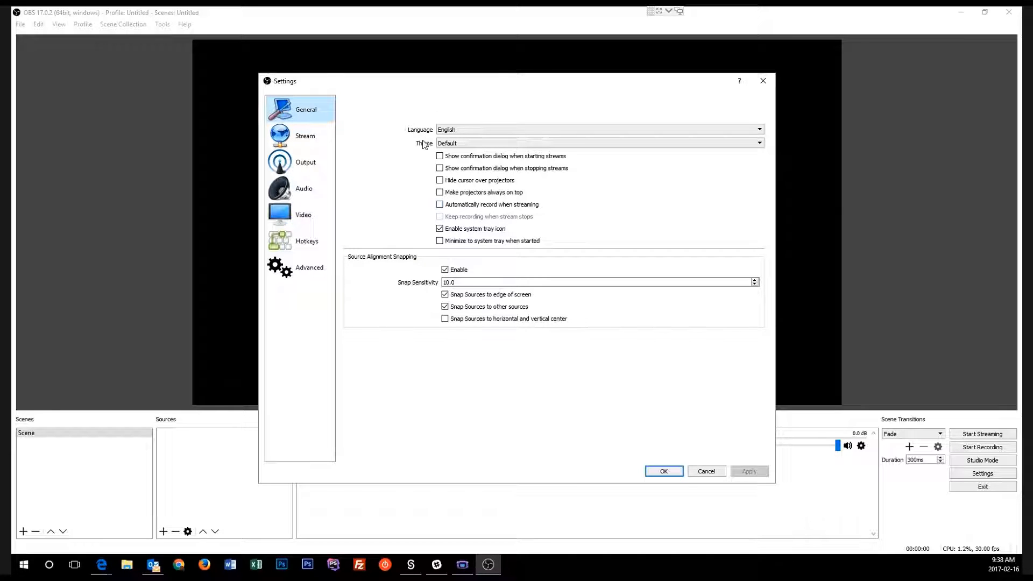
{"action": "left_click", "coordinate": [300, 135]}
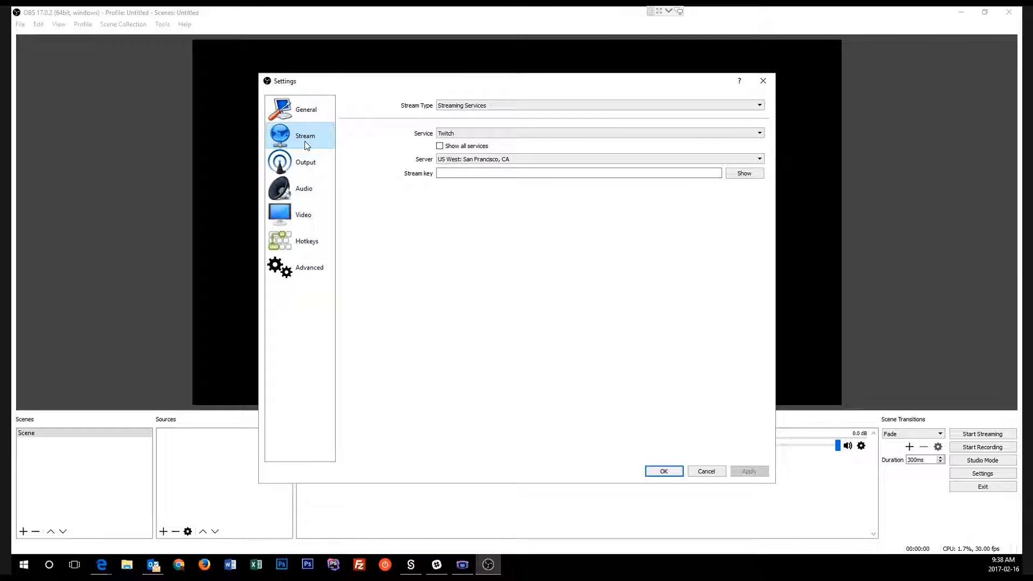
{"action": "left_click", "coordinate": [471, 134]}
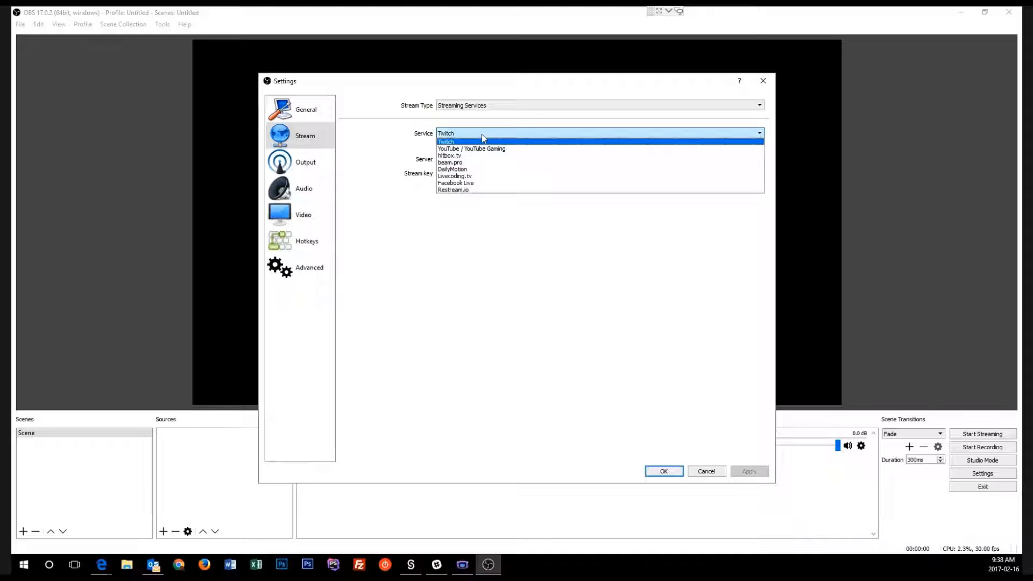
{"action": "left_click", "coordinate": [483, 139]}
{"action": "left_click", "coordinate": [492, 159]}
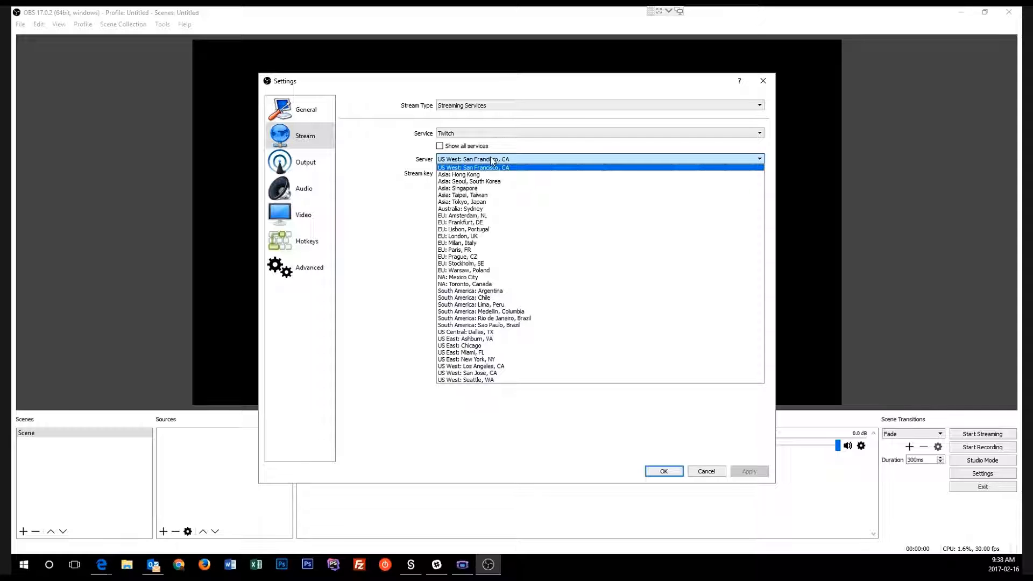
{"action": "left_click", "coordinate": [495, 211]}
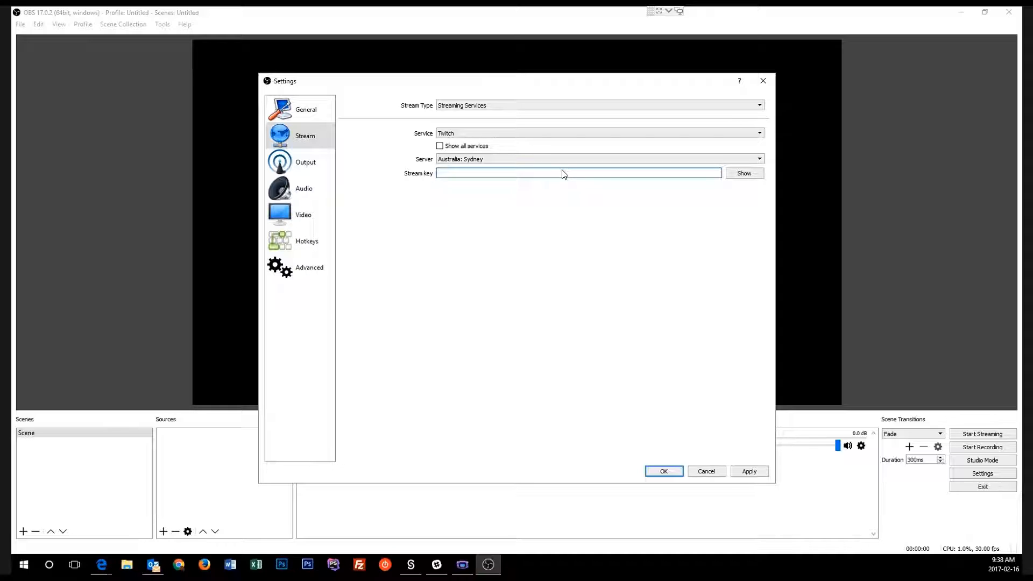
Switch to the Twitch dashboard in the browser, reveal the channel's stream key and copy it
{"action": "key", "text": "alt+Tab"}
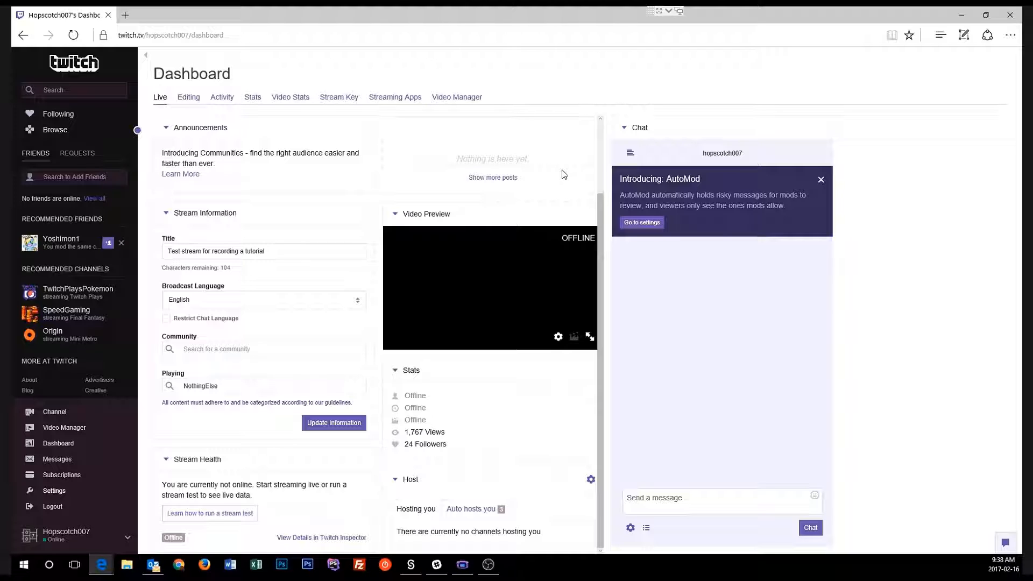
{"action": "left_click", "coordinate": [334, 101]}
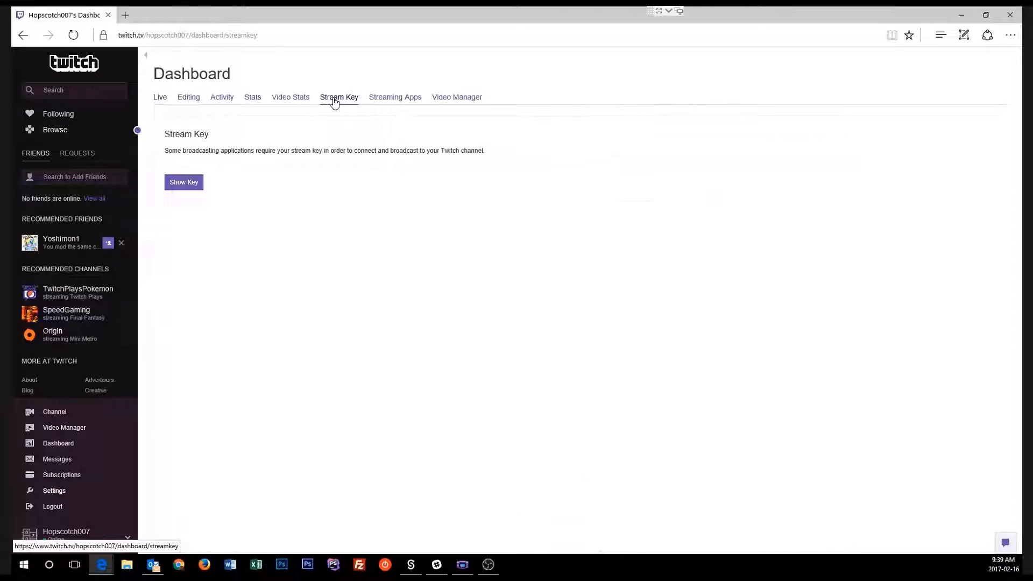
{"action": "left_click", "coordinate": [181, 186]}
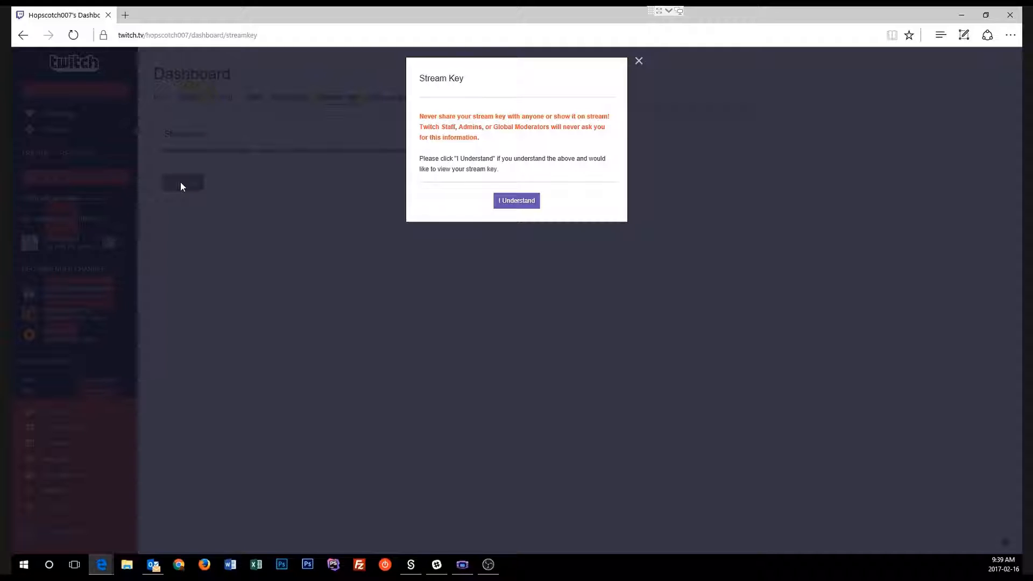
{"action": "left_click", "coordinate": [527, 205]}
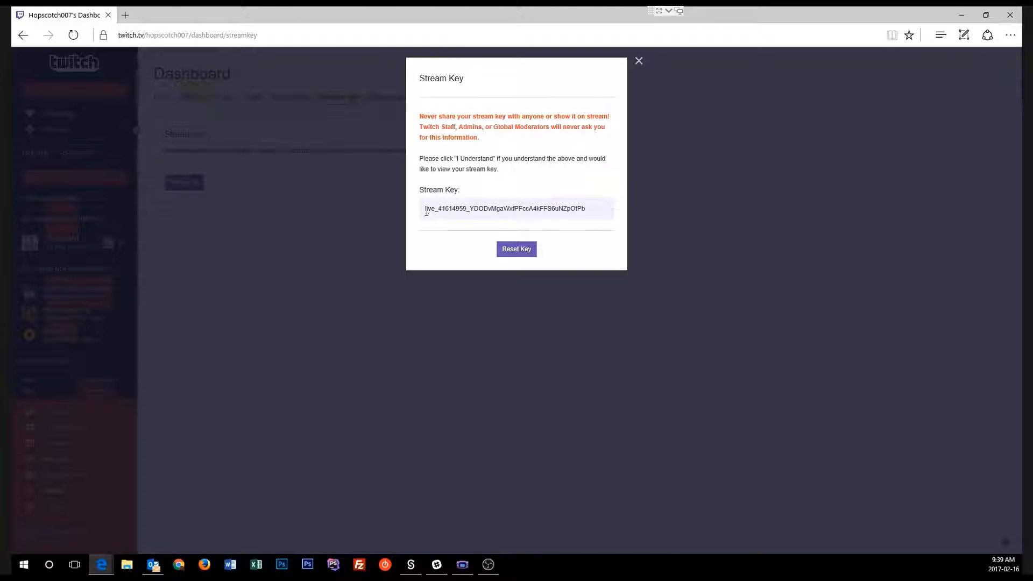
{"action": "left_click_drag", "start_coordinate": [427, 211], "coordinate": [590, 210]}
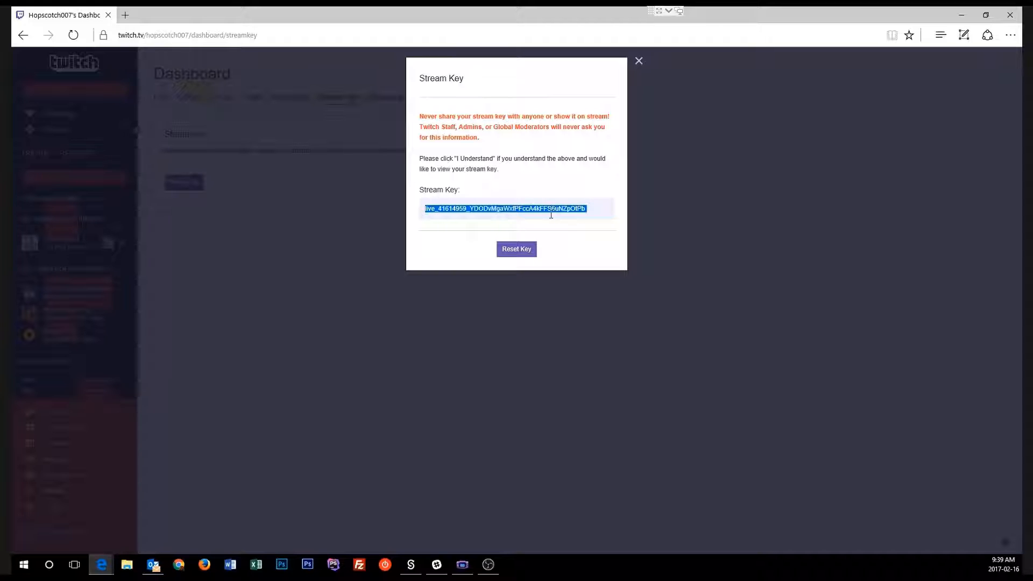
{"action": "right_click", "coordinate": [537, 210]}
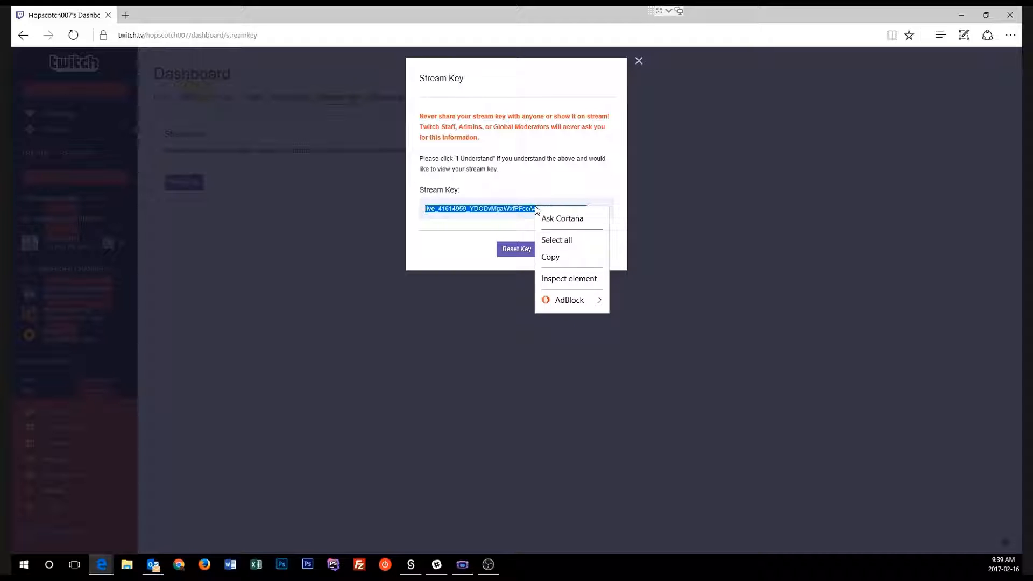
{"action": "left_click", "coordinate": [550, 257]}
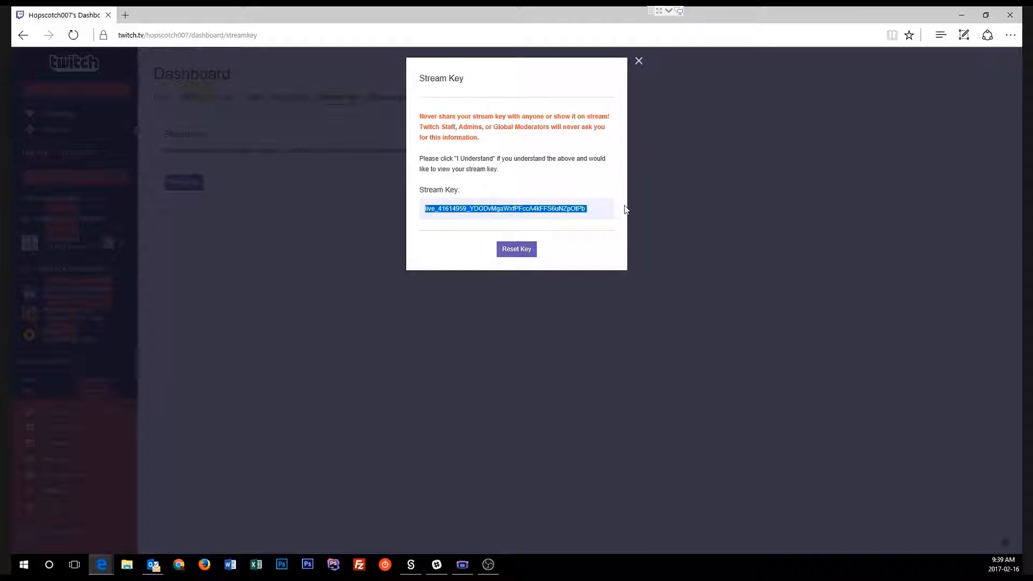
Switch back to OBS, paste the stream key into the stream settings, reveal it to check, and save the settings
{"action": "left_click", "coordinate": [494, 570]}
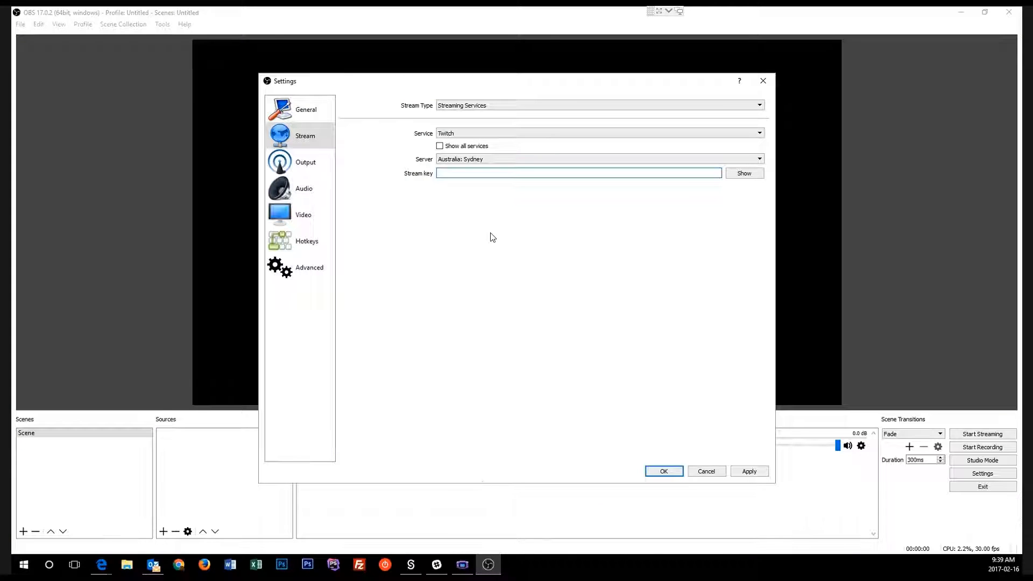
{"action": "right_click", "coordinate": [480, 173]}
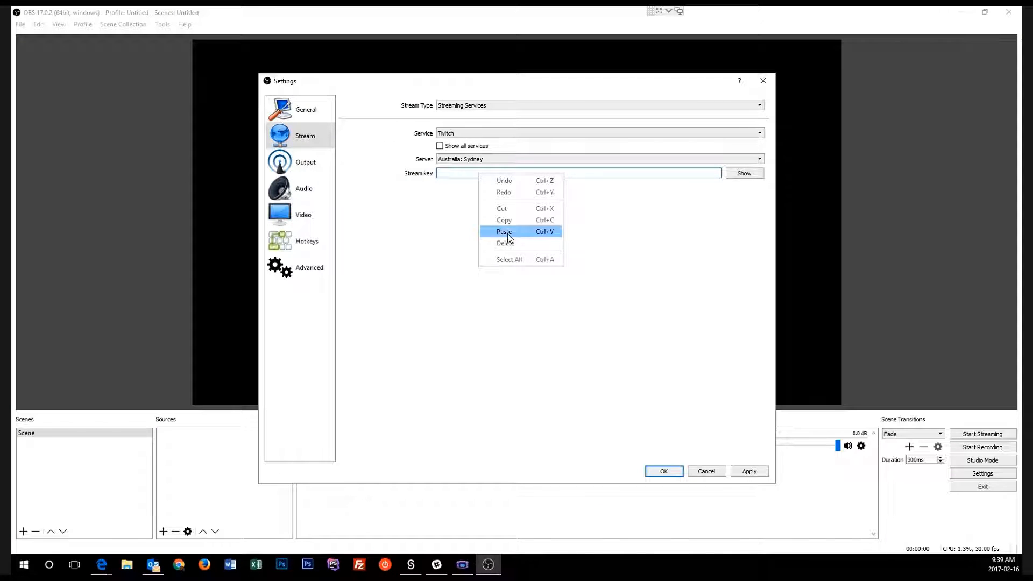
{"action": "left_click", "coordinate": [508, 232]}
{"action": "left_click", "coordinate": [745, 174]}
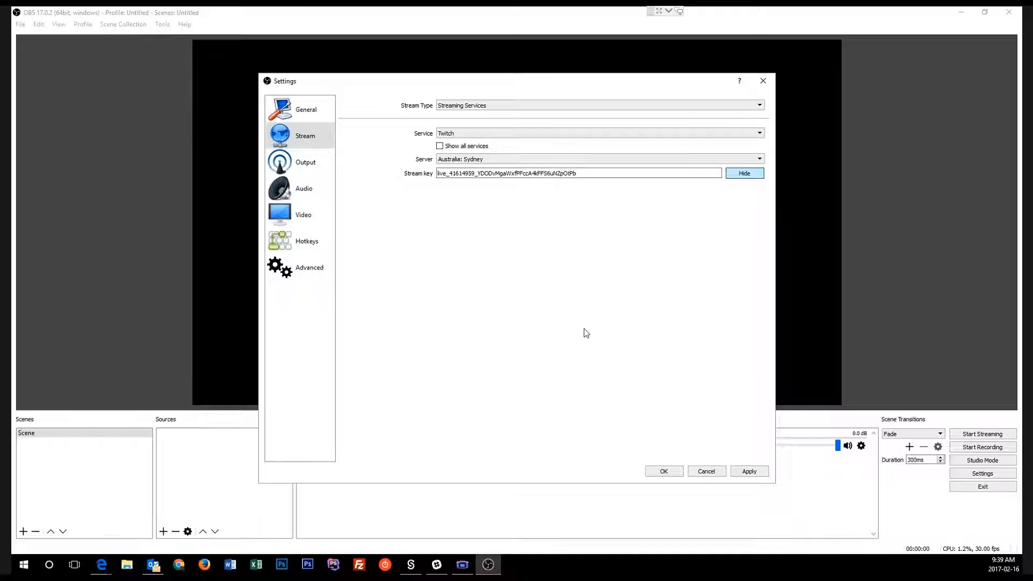
{"action": "left_click", "coordinate": [741, 478]}
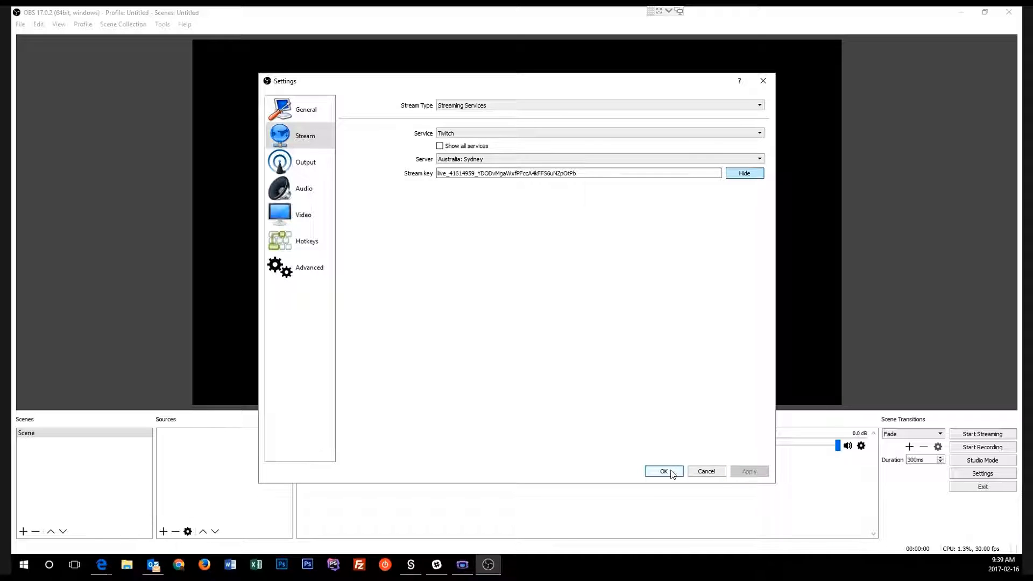
{"action": "left_click", "coordinate": [665, 472]}
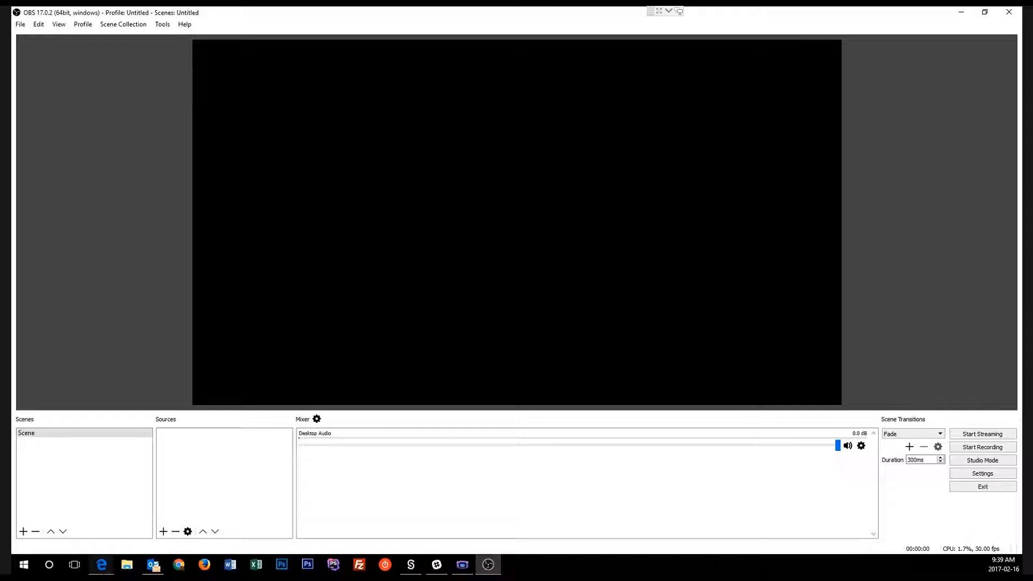
Switch to the Twitch dashboard in the browser, close the stream key pop-up and open the account settings
{"action": "mouse_move", "coordinate": [101, 564]}
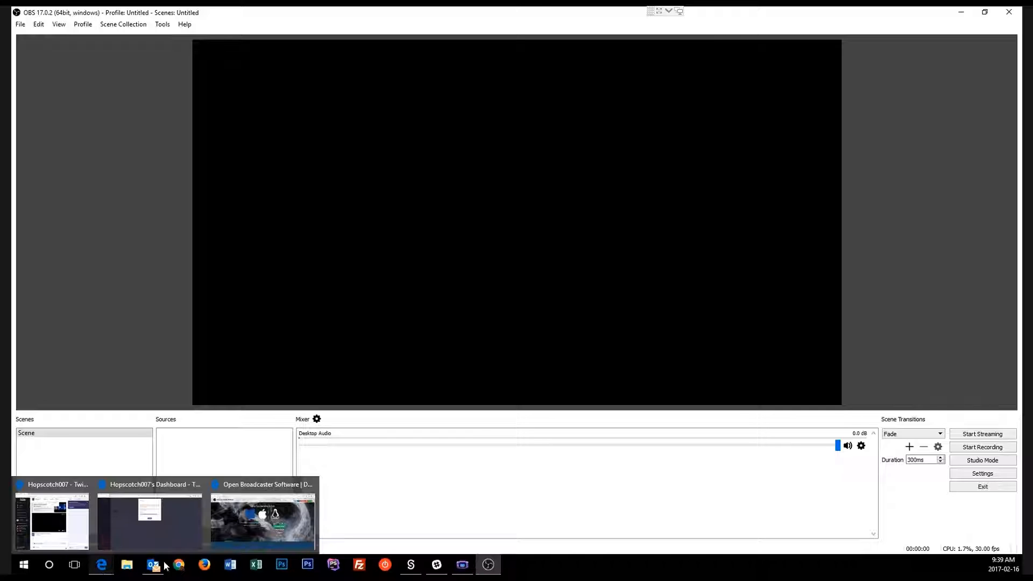
{"action": "left_click", "coordinate": [170, 531]}
{"action": "left_click", "coordinate": [639, 61]}
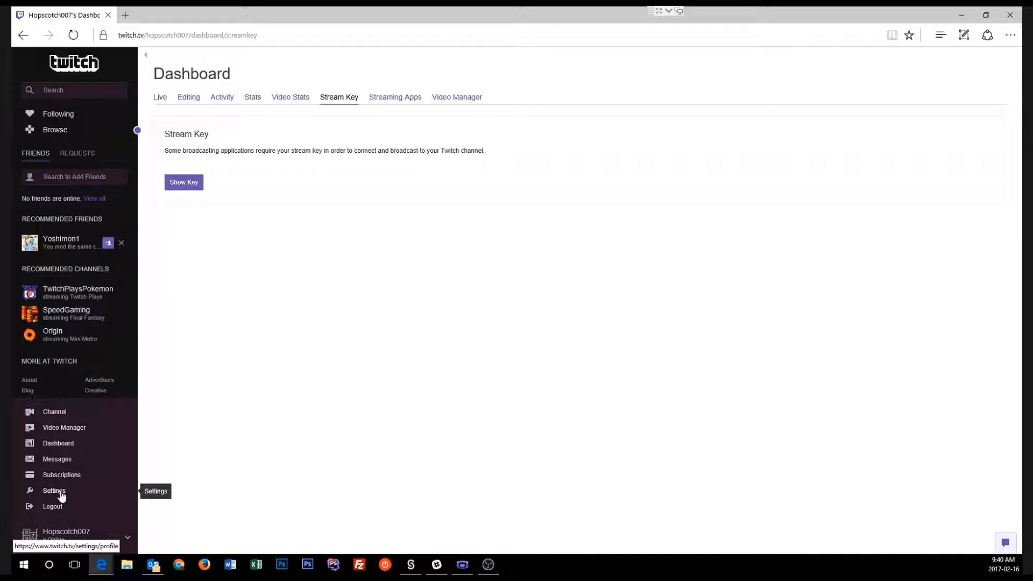
{"action": "left_click", "coordinate": [129, 540]}
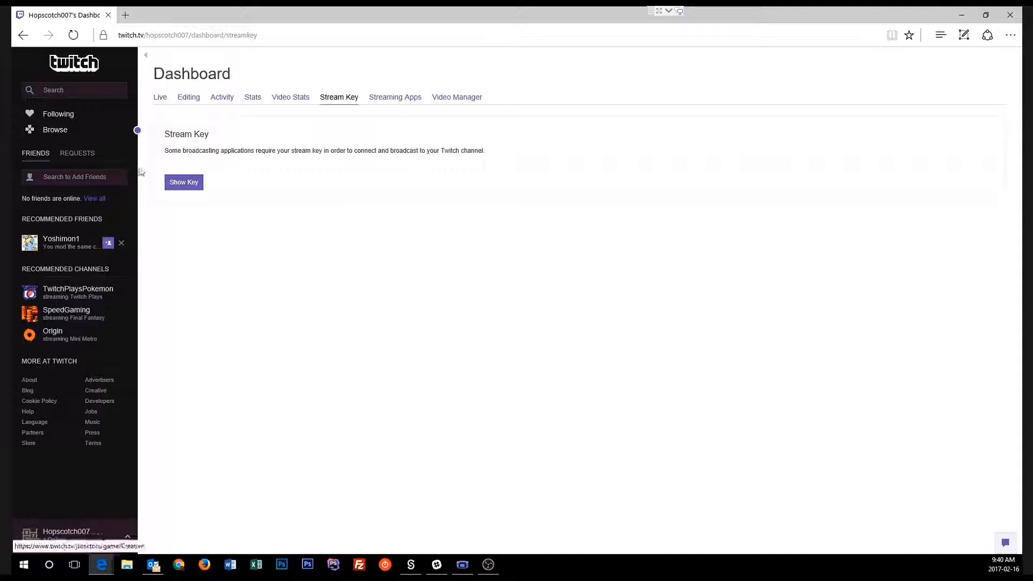
{"action": "left_click", "coordinate": [131, 541]}
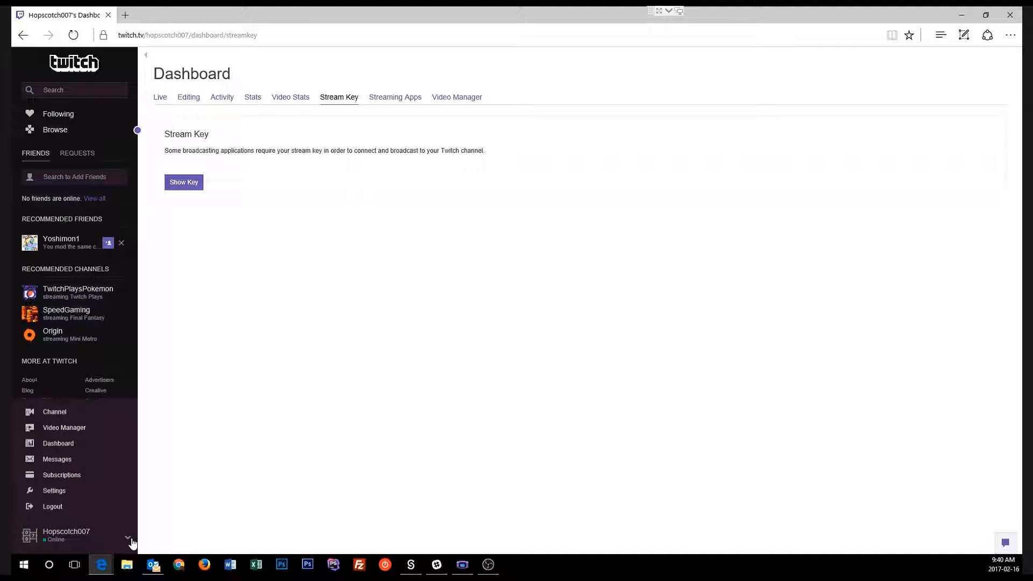
{"action": "left_click", "coordinate": [54, 491]}
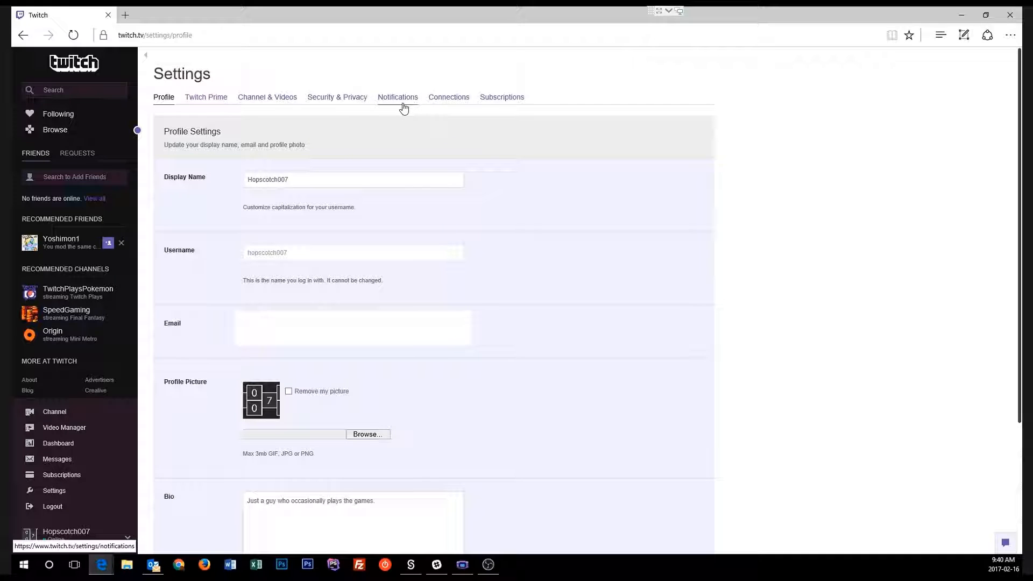
Review the Channel & Videos settings on Twitch, including broadcast archiving, stream delay, activity feed and chat options
{"action": "left_click", "coordinate": [269, 100]}
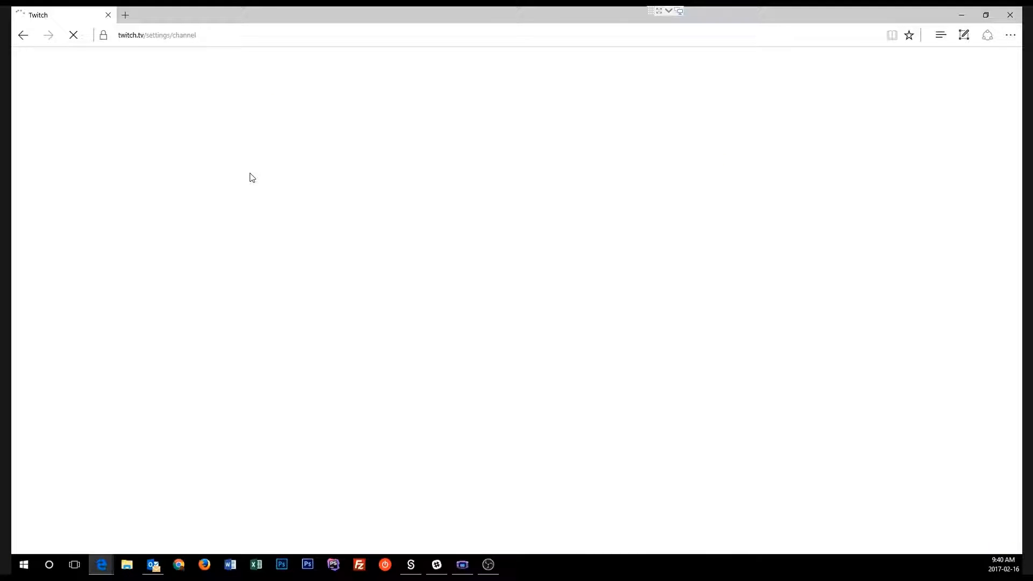
{"action": "scroll", "coordinate": [559, 195], "scroll_direction": "down", "scroll_amount": 2}
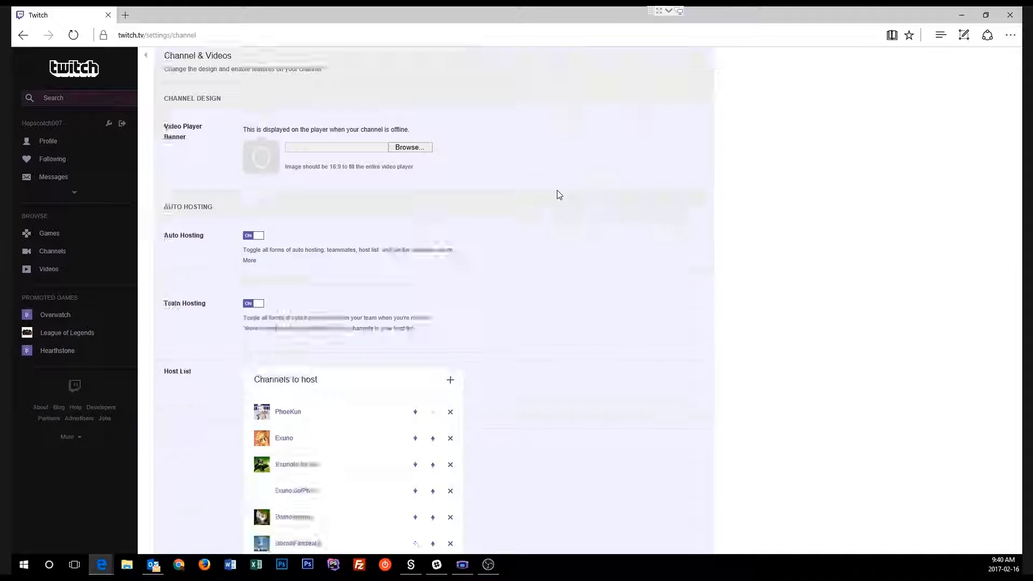
{"action": "scroll", "coordinate": [560, 195], "scroll_direction": "down", "scroll_amount": 15}
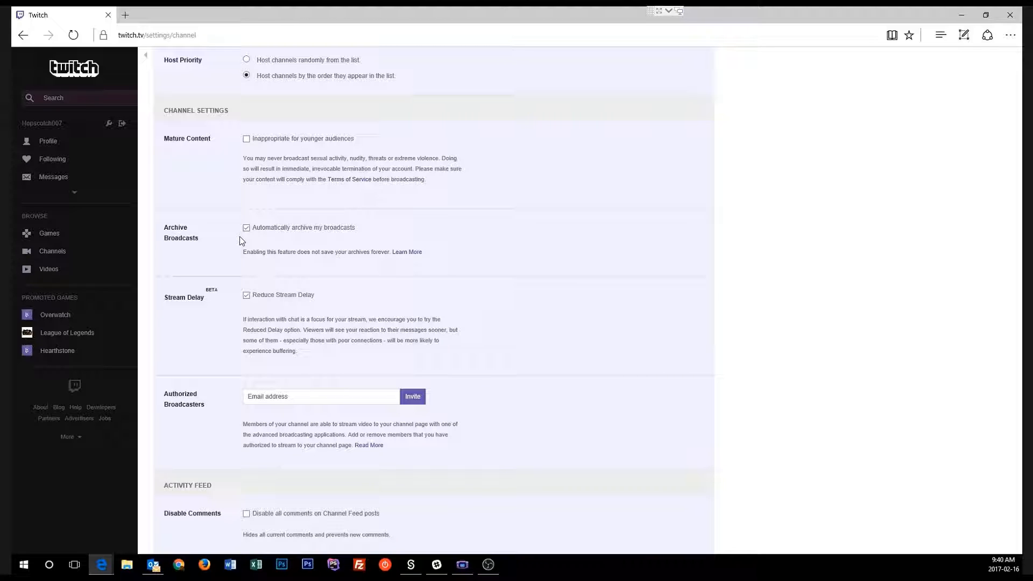
{"action": "scroll", "coordinate": [312, 271], "scroll_direction": "down", "scroll_amount": 7}
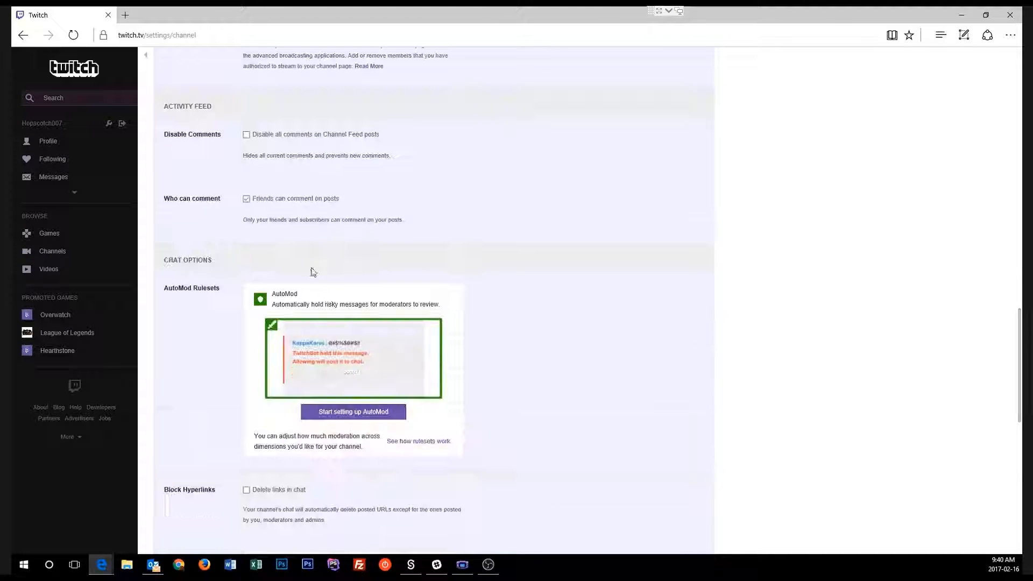
{"action": "scroll", "coordinate": [312, 272], "scroll_direction": "down", "scroll_amount": 10}
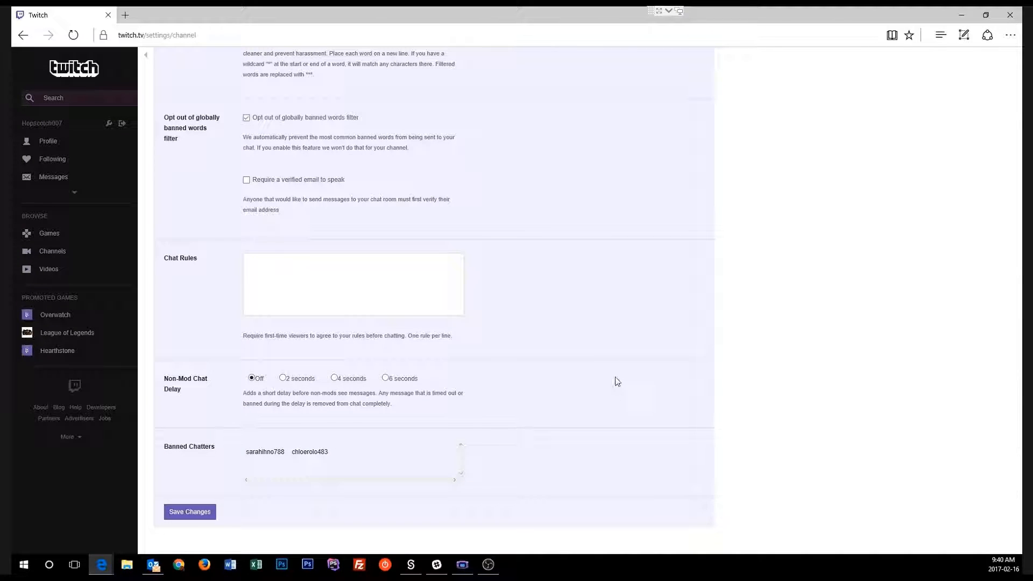
{"action": "scroll", "coordinate": [617, 382], "scroll_direction": "up", "scroll_amount": 7}
Return to OBS and set the streaming output to video bitrate 1000 and audio bitrate 128, keeping the Software (x264) encoder
{"action": "left_click", "coordinate": [962, 14]}
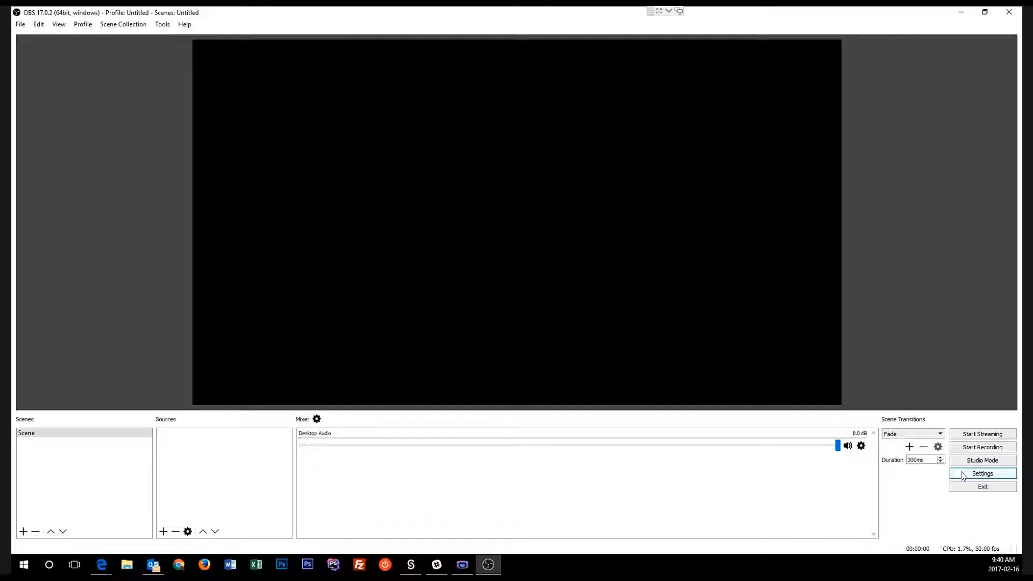
{"action": "left_click", "coordinate": [983, 473]}
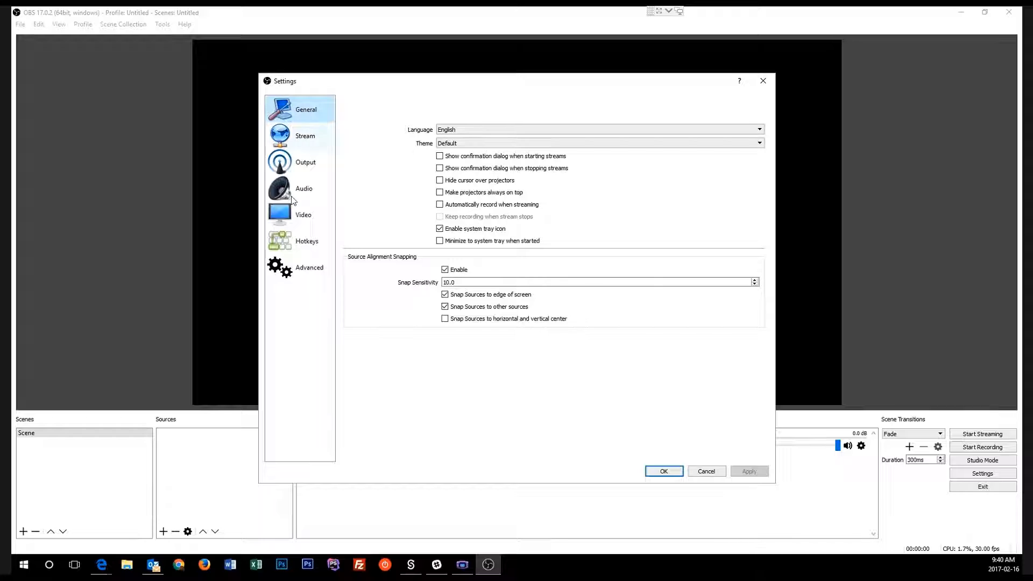
{"action": "left_click", "coordinate": [297, 164]}
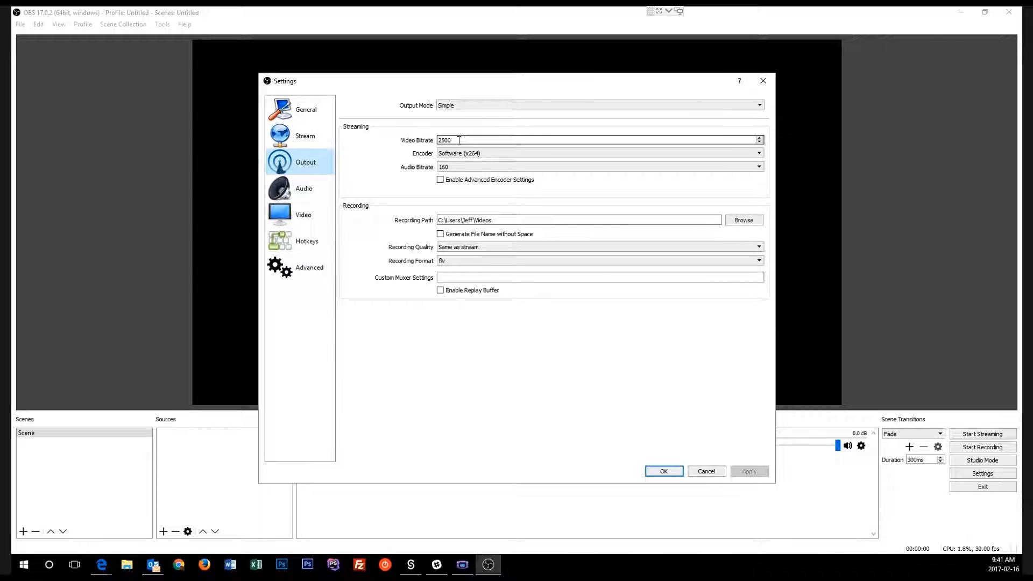
{"action": "left_click_drag", "start_coordinate": [459, 140], "coordinate": [438, 138]}
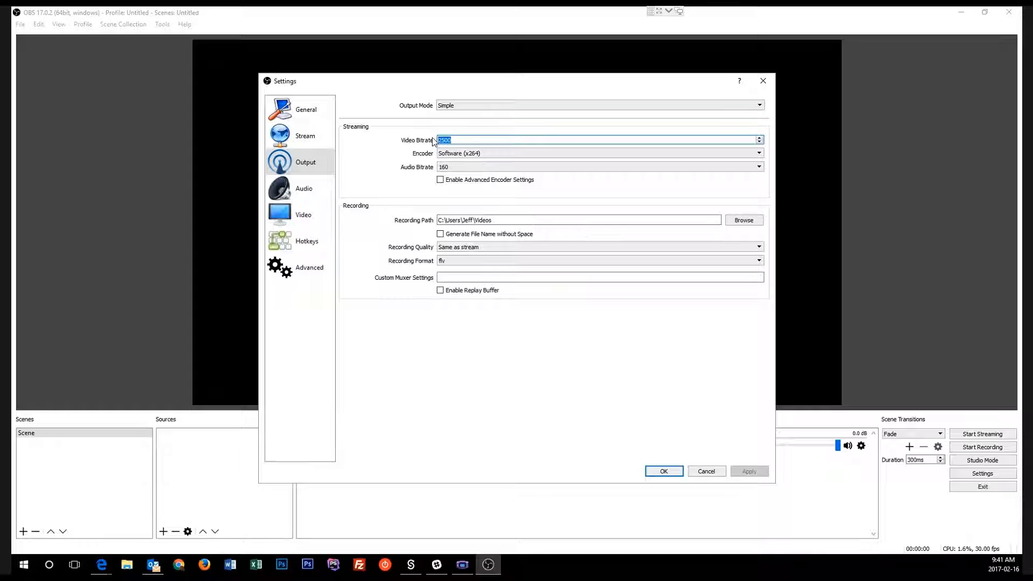
{"action": "type", "text": "1000"}
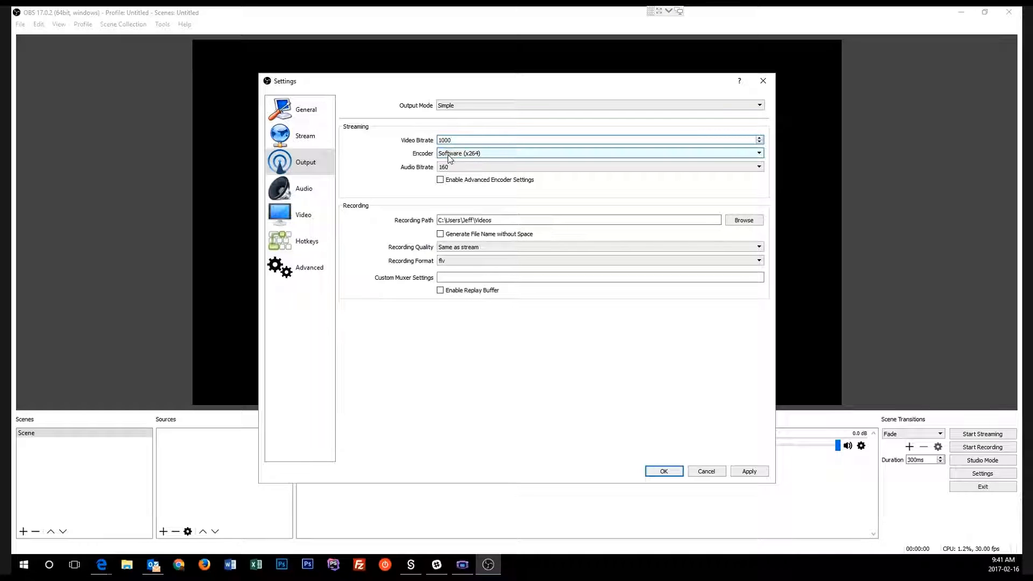
{"action": "left_click", "coordinate": [461, 167]}
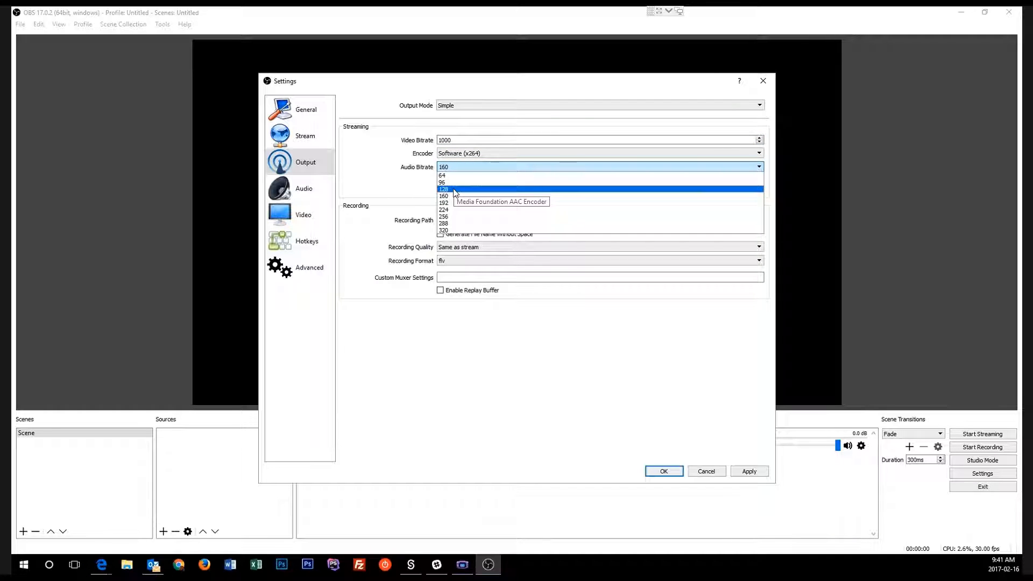
{"action": "left_click", "coordinate": [455, 190]}
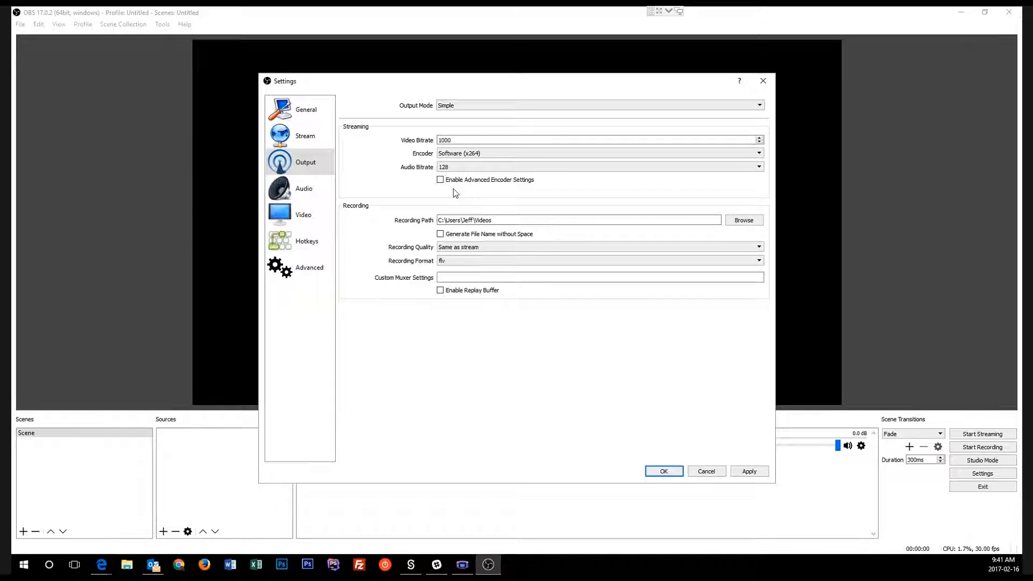
{"action": "left_click", "coordinate": [455, 156]}
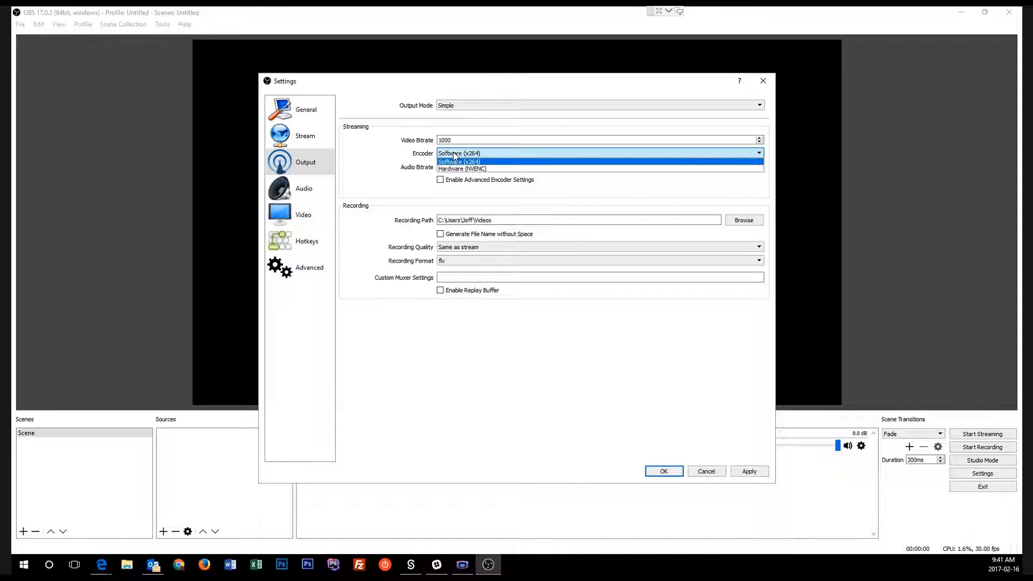
{"action": "left_click", "coordinate": [455, 156]}
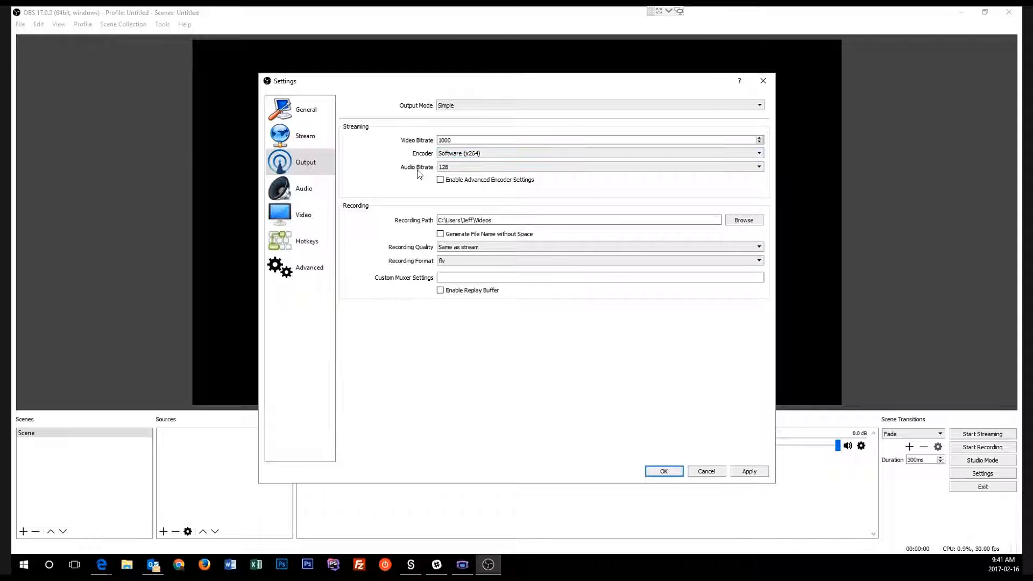
Set the recording format to mp4 and enable automatic recording when streaming in the general settings
{"action": "left_click", "coordinate": [452, 260]}
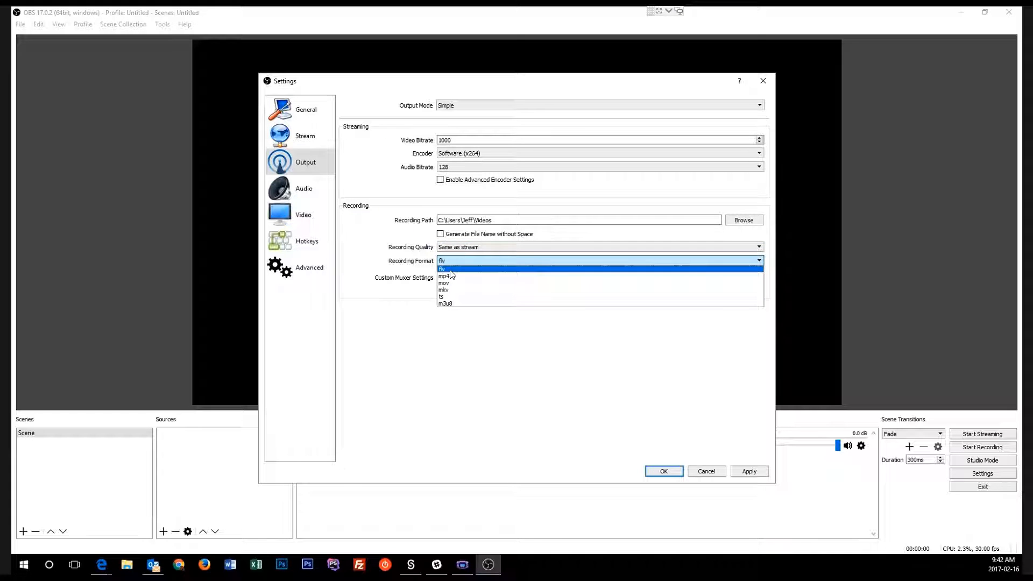
{"action": "left_click", "coordinate": [451, 276]}
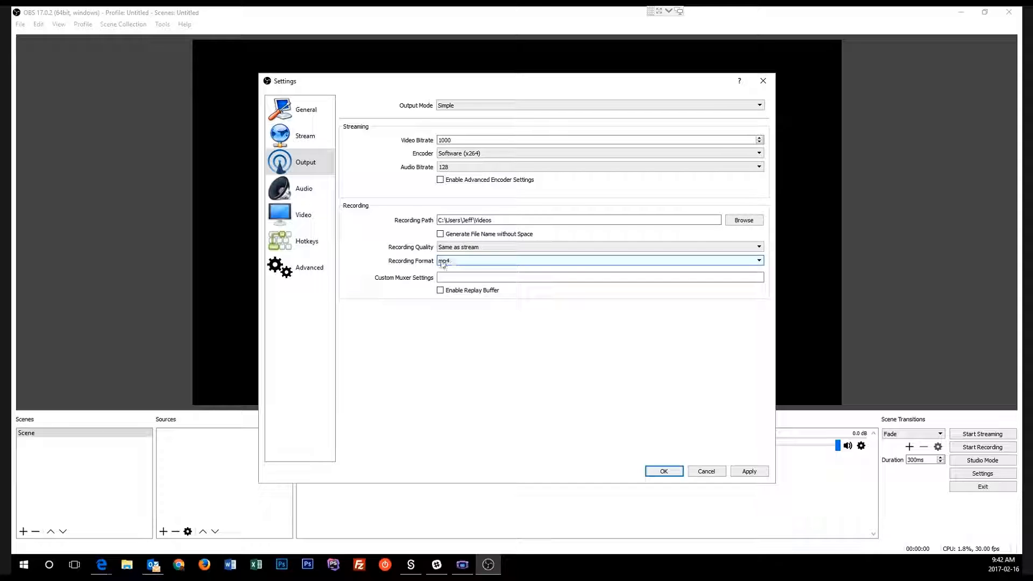
{"action": "left_click", "coordinate": [294, 119]}
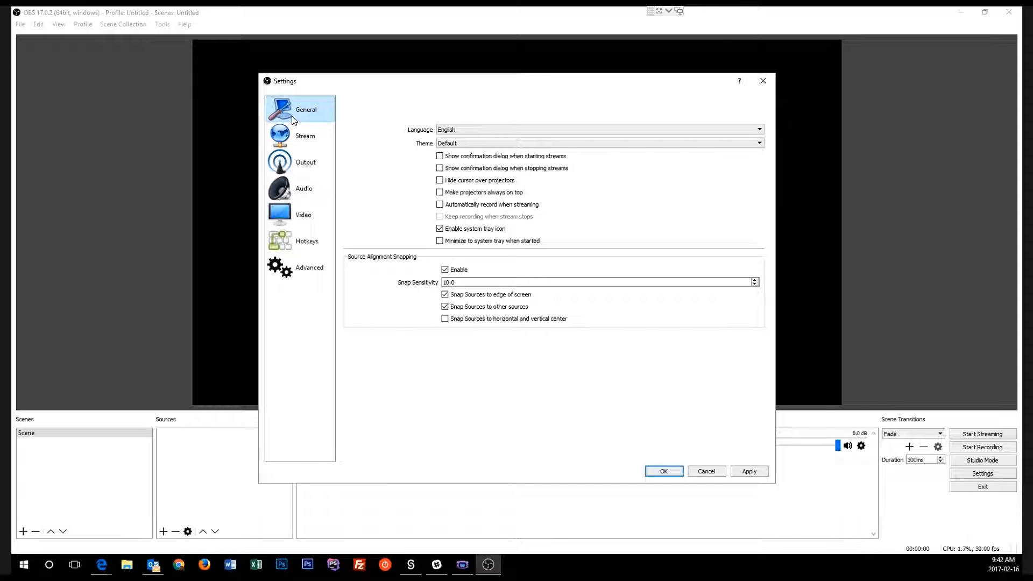
{"action": "left_click", "coordinate": [439, 207]}
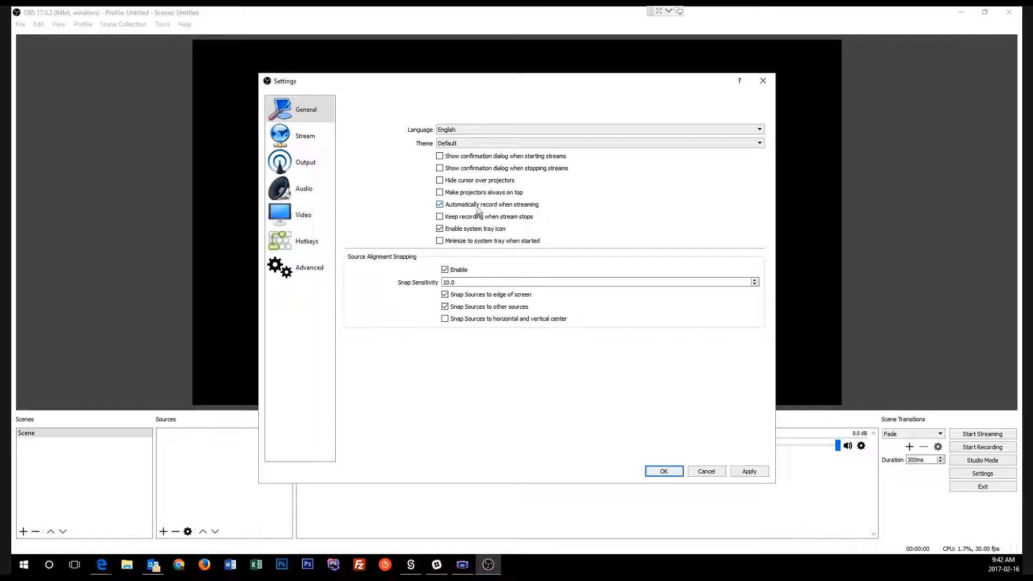
{"action": "left_click", "coordinate": [307, 118]}
Check the available devices for the first Mic/Auxiliary input in the audio settings and keep it disabled
{"action": "left_click", "coordinate": [298, 193]}
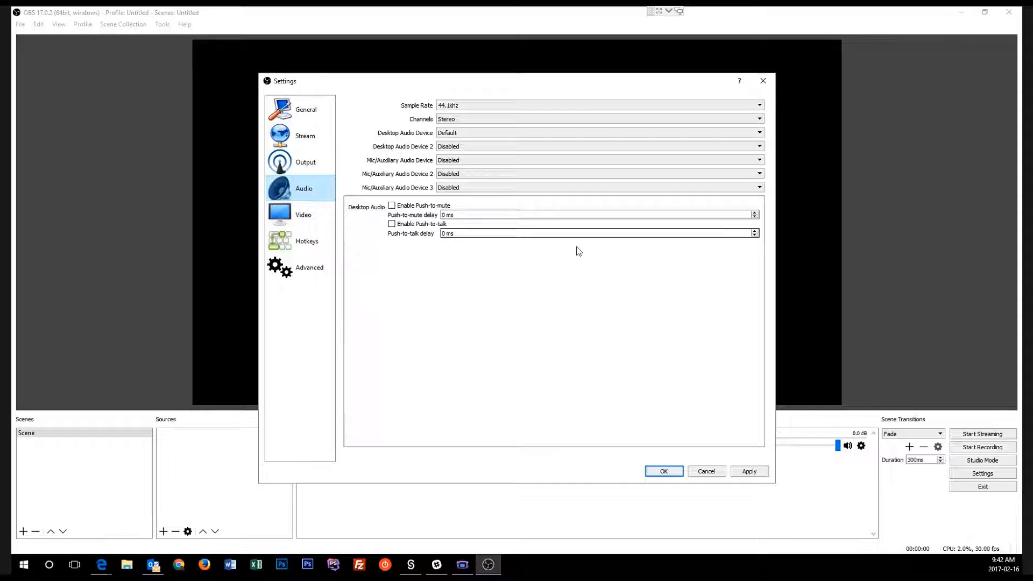
{"action": "left_click", "coordinate": [455, 160]}
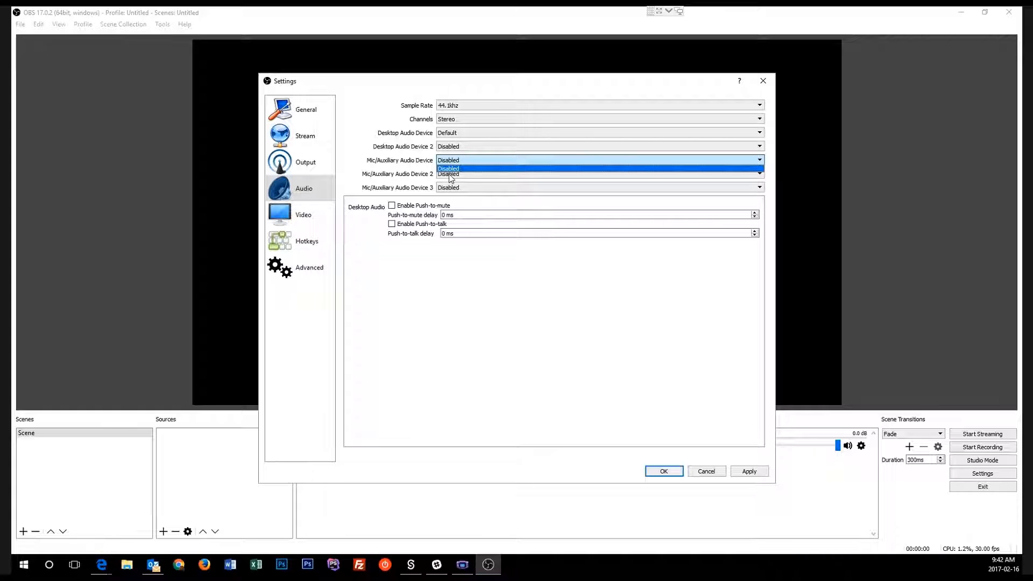
{"action": "left_click", "coordinate": [454, 169]}
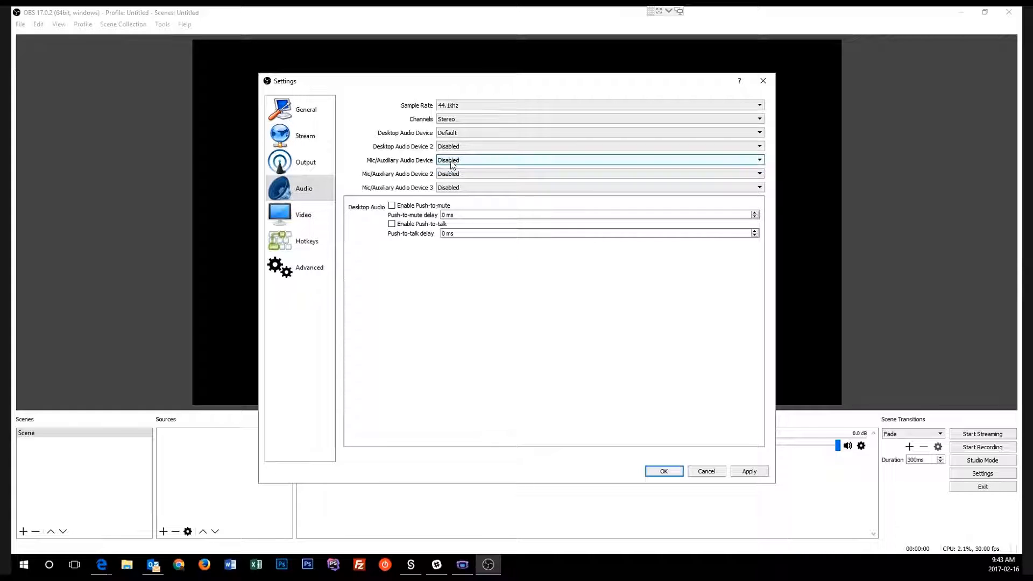
Review the video settings, examining the resolutions, the downscale filter choices and the common FPS values
{"action": "left_click", "coordinate": [307, 214]}
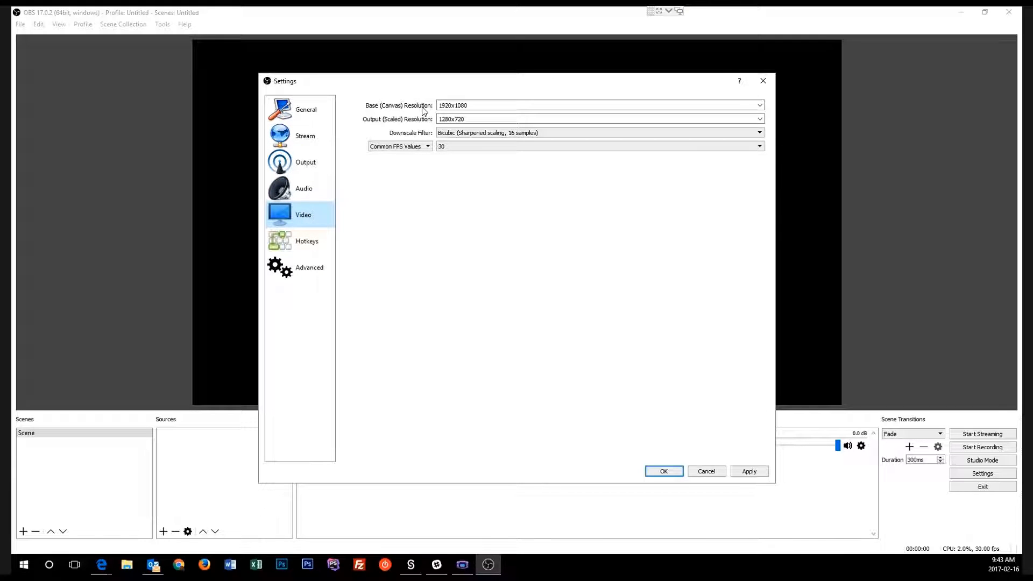
{"action": "left_click_drag", "start_coordinate": [422, 84], "coordinate": [618, 111]}
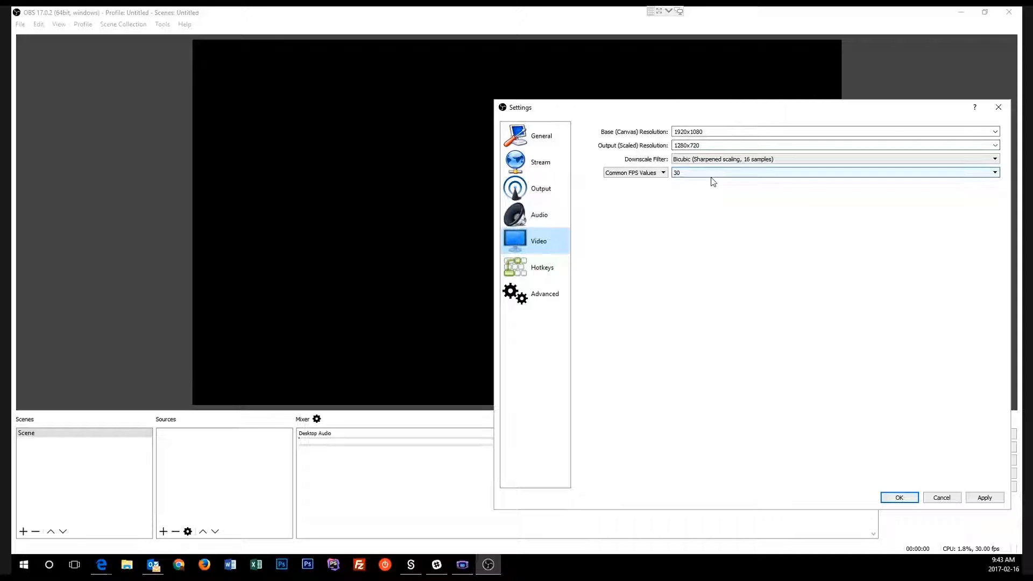
{"action": "left_click", "coordinate": [696, 160]}
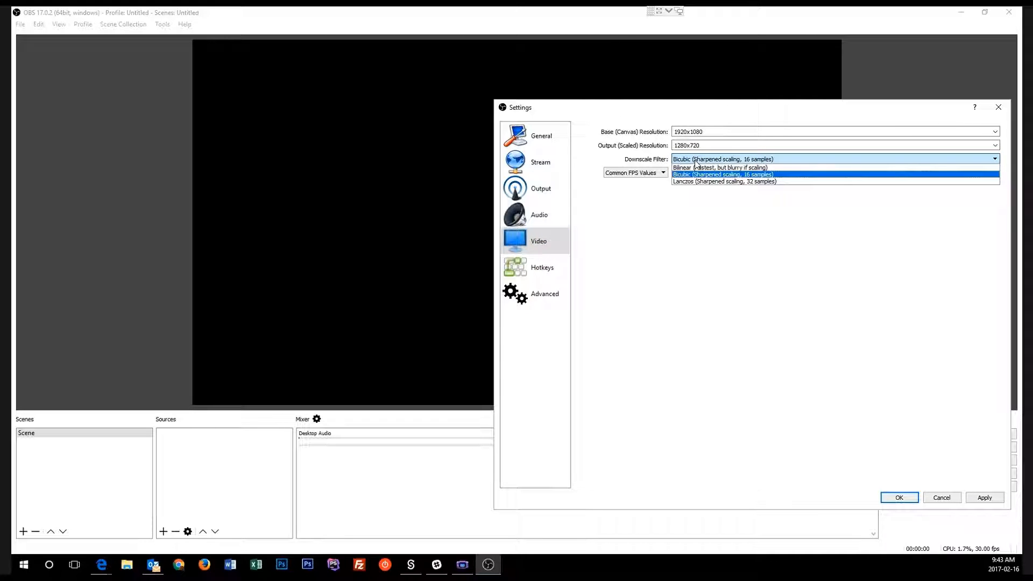
{"action": "left_click", "coordinate": [696, 161]}
{"action": "left_click", "coordinate": [703, 175]}
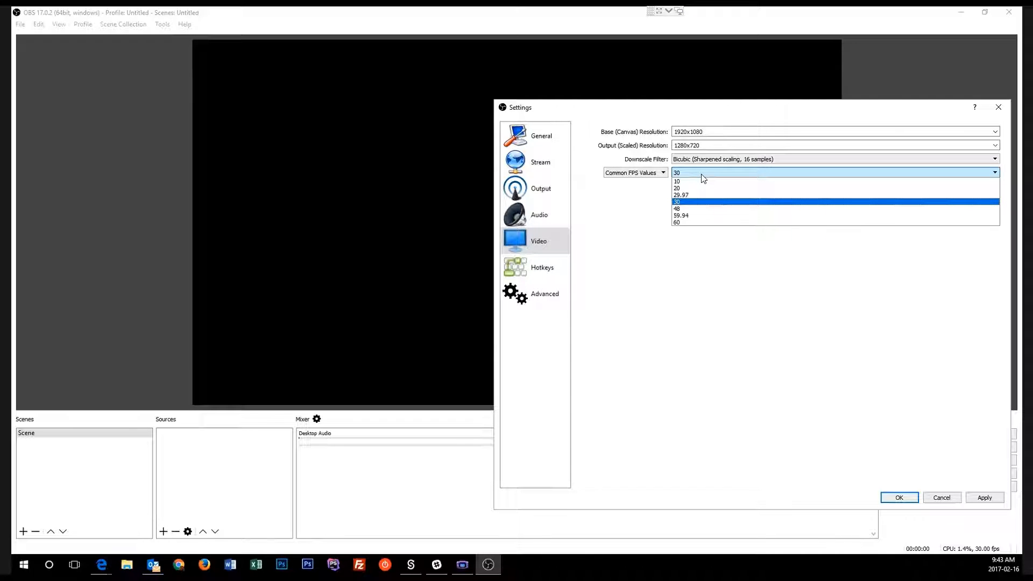
{"action": "left_click", "coordinate": [703, 178]}
Try the Integer FPS Value mode for the frame rate, restore Common FPS Values and check the FPS list again
{"action": "left_click", "coordinate": [635, 175]}
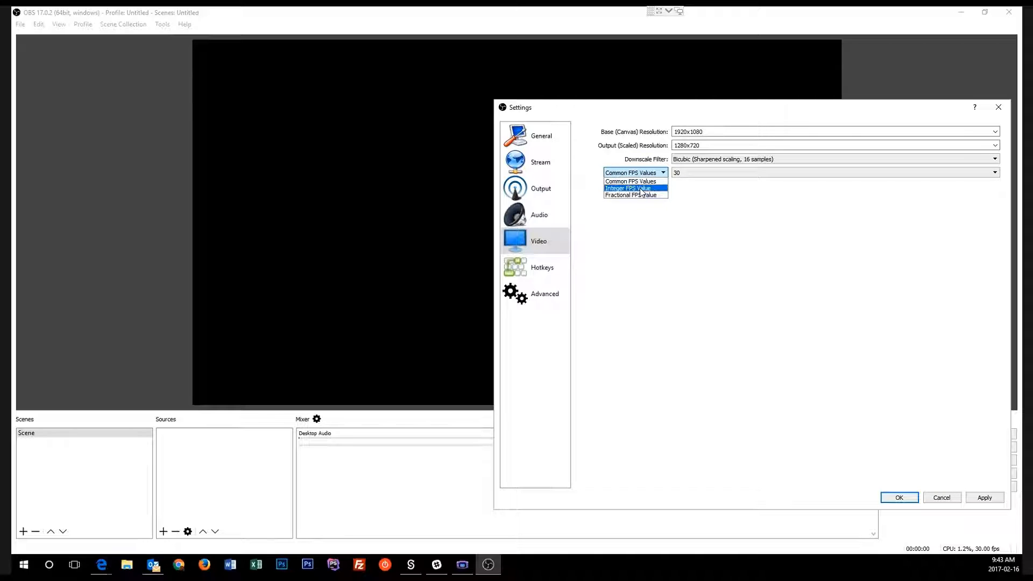
{"action": "left_click", "coordinate": [642, 188]}
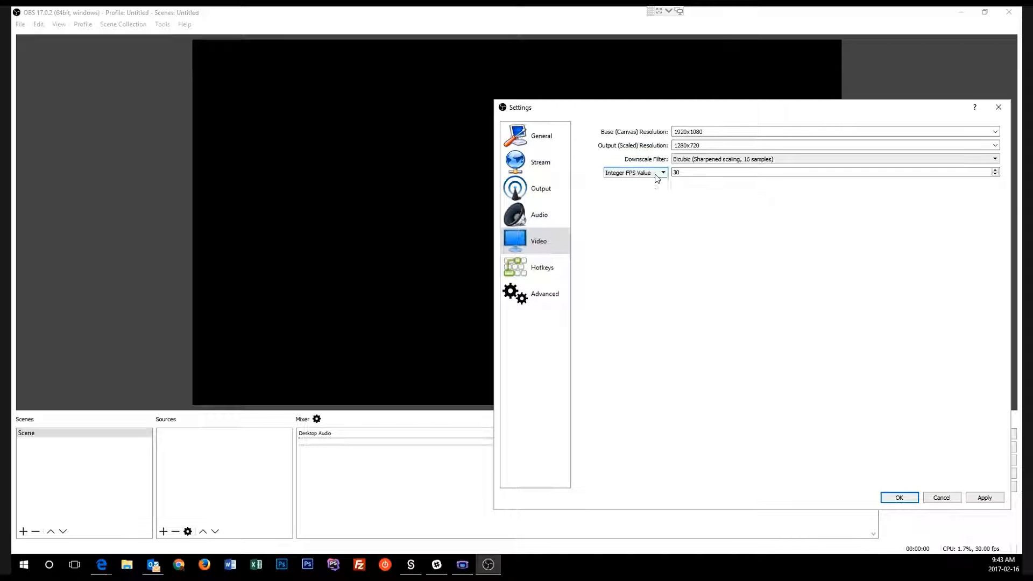
{"action": "left_click", "coordinate": [656, 177]}
{"action": "left_click", "coordinate": [645, 181]}
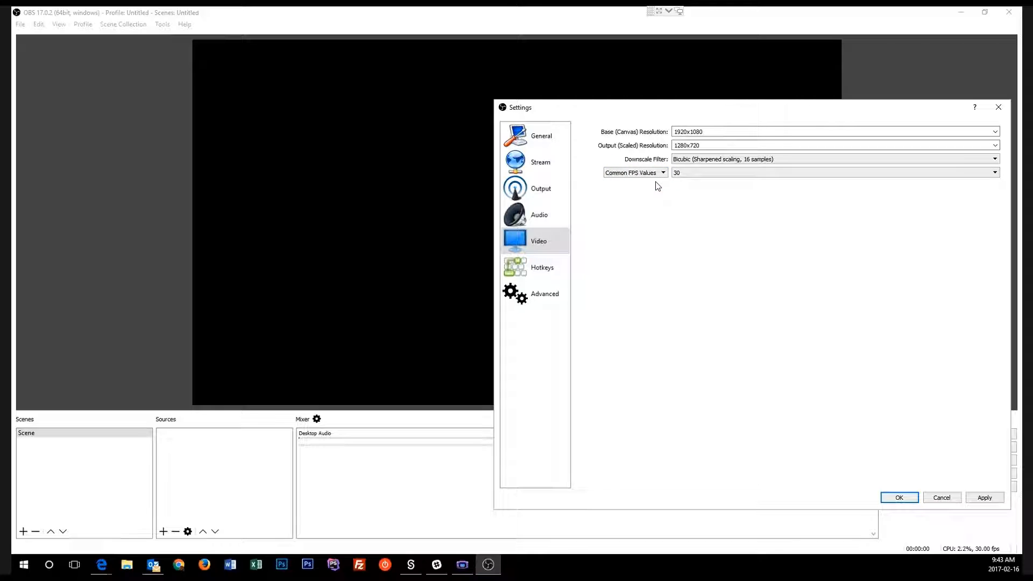
{"action": "left_click", "coordinate": [706, 174]}
{"action": "left_click", "coordinate": [707, 174]}
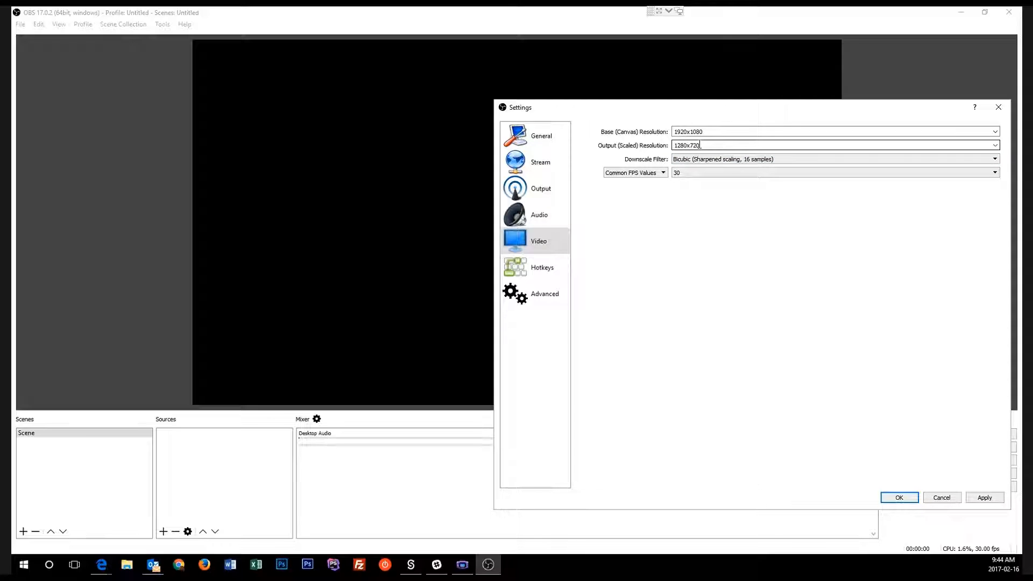
Look through the hotkey settings and the advanced settings
{"action": "left_click", "coordinate": [548, 276]}
{"action": "left_click", "coordinate": [551, 297]}
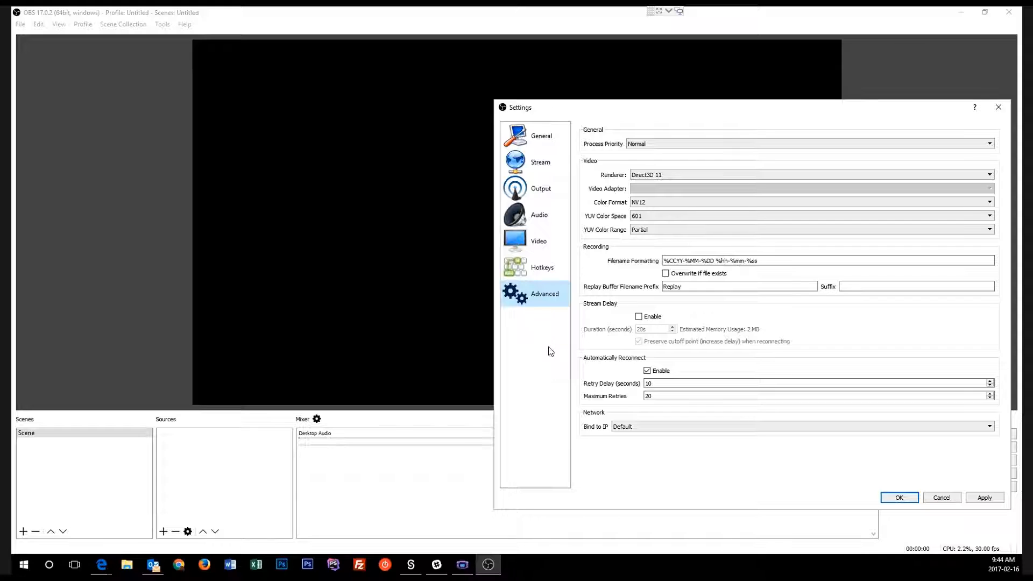
Return to the general settings, apply the configuration and close the settings dialog
{"action": "left_click", "coordinate": [539, 141]}
{"action": "left_click", "coordinate": [985, 498]}
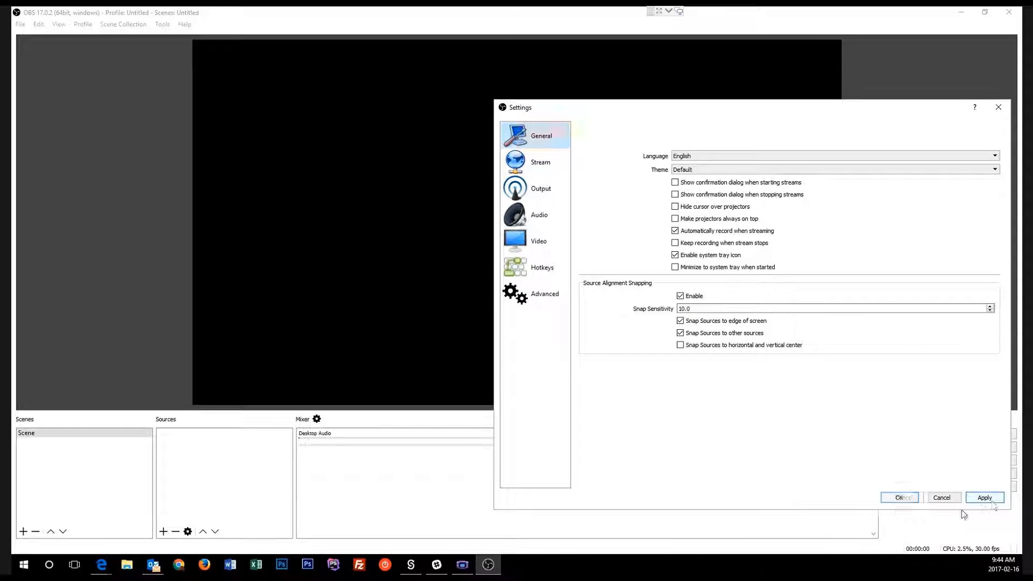
{"action": "left_click", "coordinate": [900, 497]}
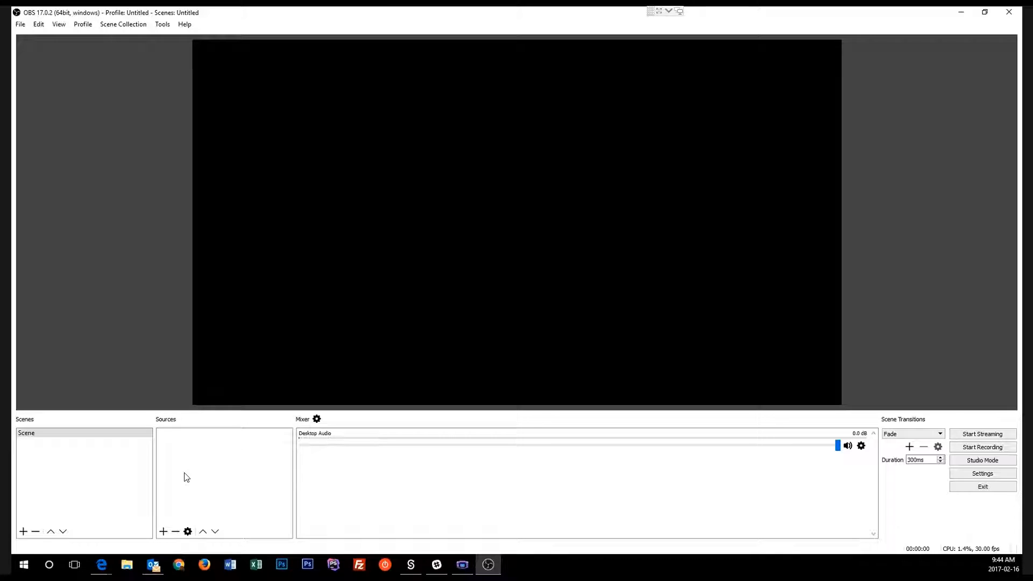
Fit the OBS window to the right half of the screen at full height and bring up VisualBoyAdvance beside it
{"action": "left_click_drag", "start_coordinate": [521, 13], "coordinate": [1021, 8]}
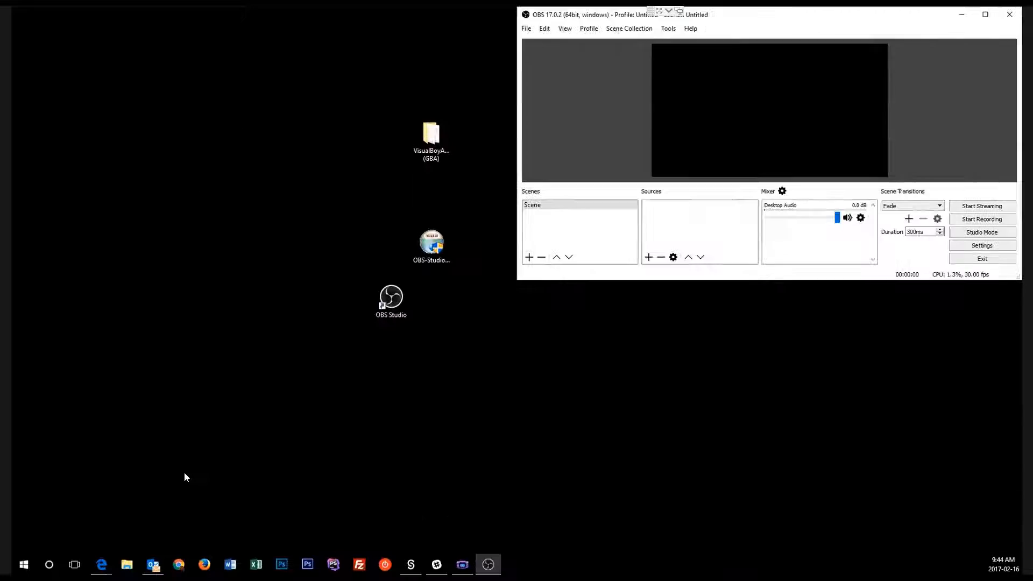
{"action": "left_click_drag", "start_coordinate": [765, 17], "coordinate": [1021, 161]}
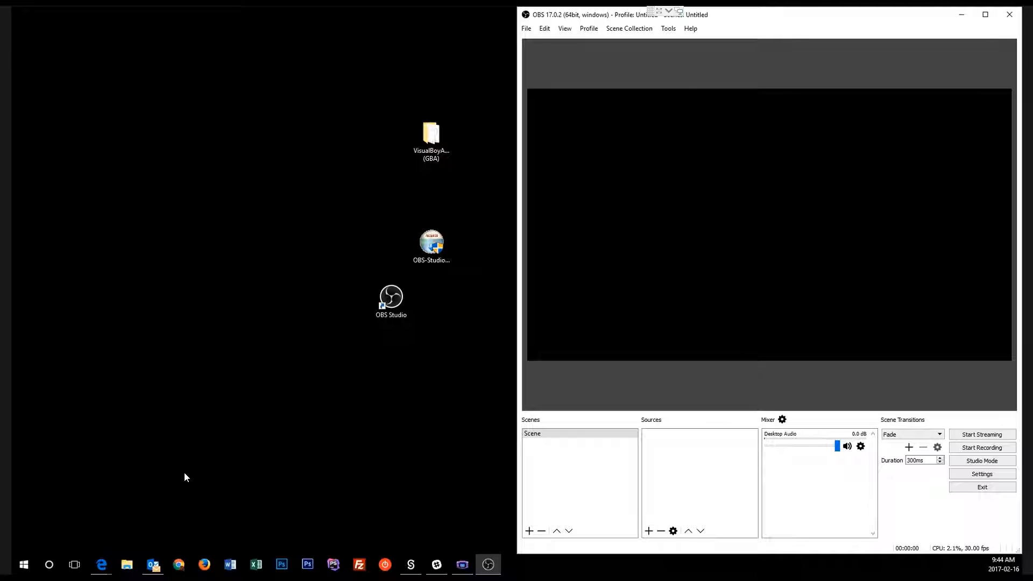
{"action": "key", "text": "alt+Tab"}
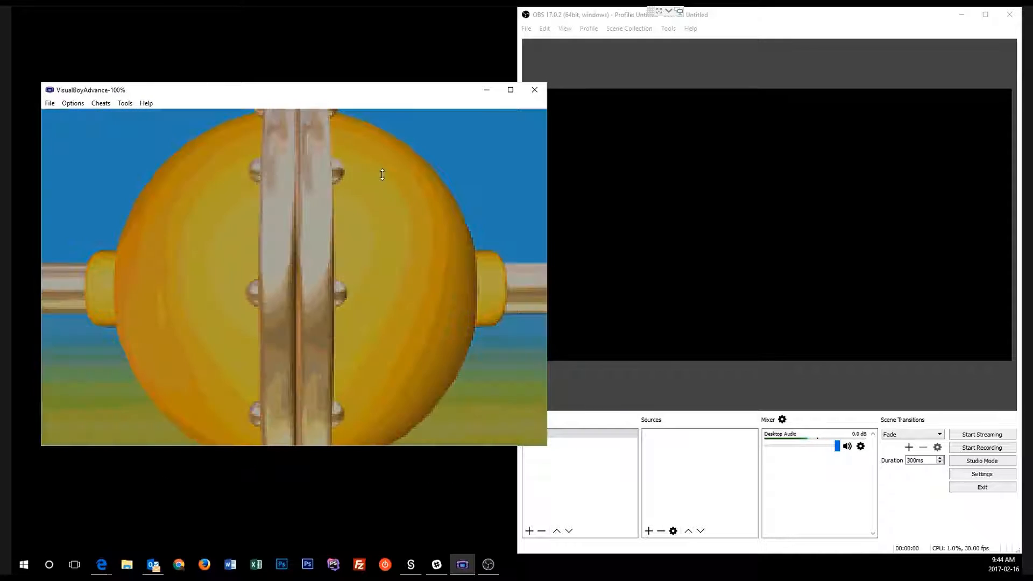
{"action": "left_click", "coordinate": [659, 385]}
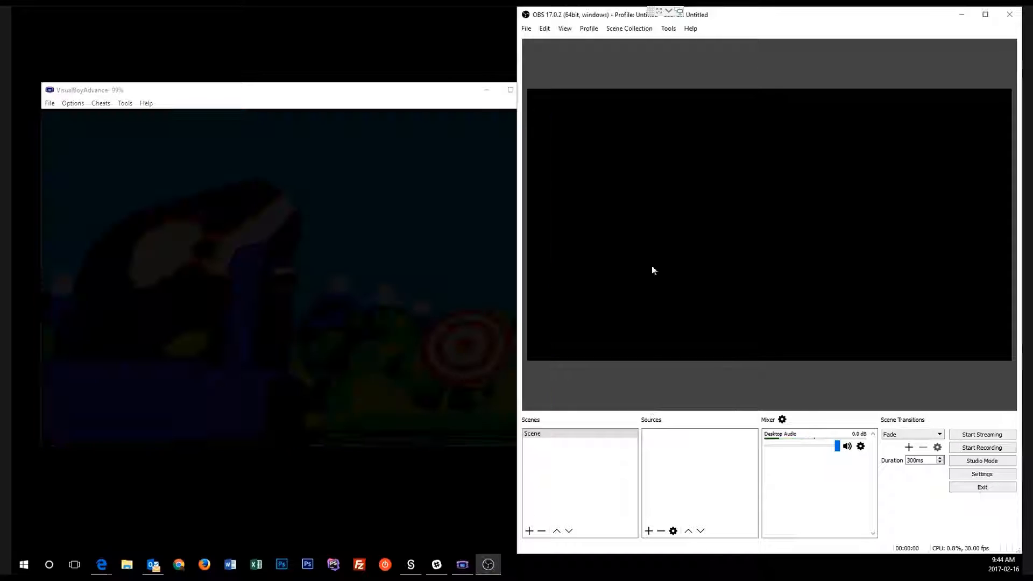
Add a new Window Capture source that captures the VisualBoyAdvance window, keeping Window Class matching and cursor capture enabled
{"action": "left_click", "coordinate": [649, 532]}
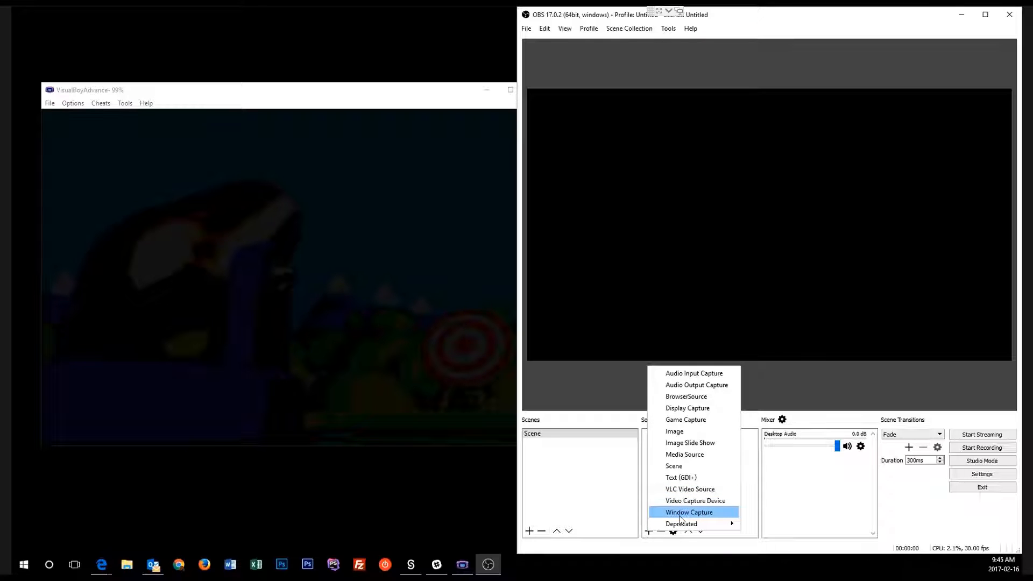
{"action": "left_click", "coordinate": [644, 536]}
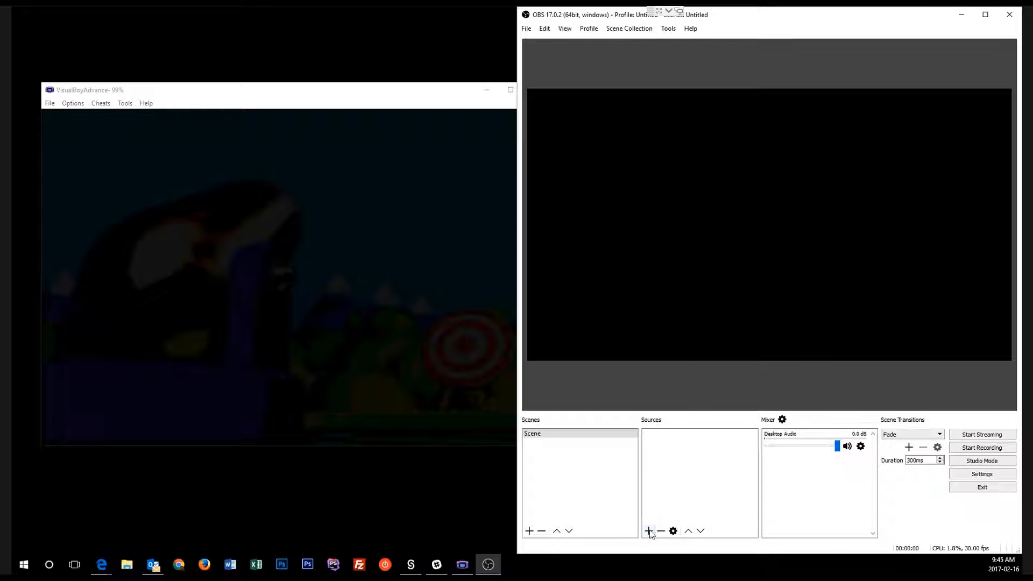
{"action": "left_click", "coordinate": [649, 531]}
{"action": "left_click", "coordinate": [671, 512]}
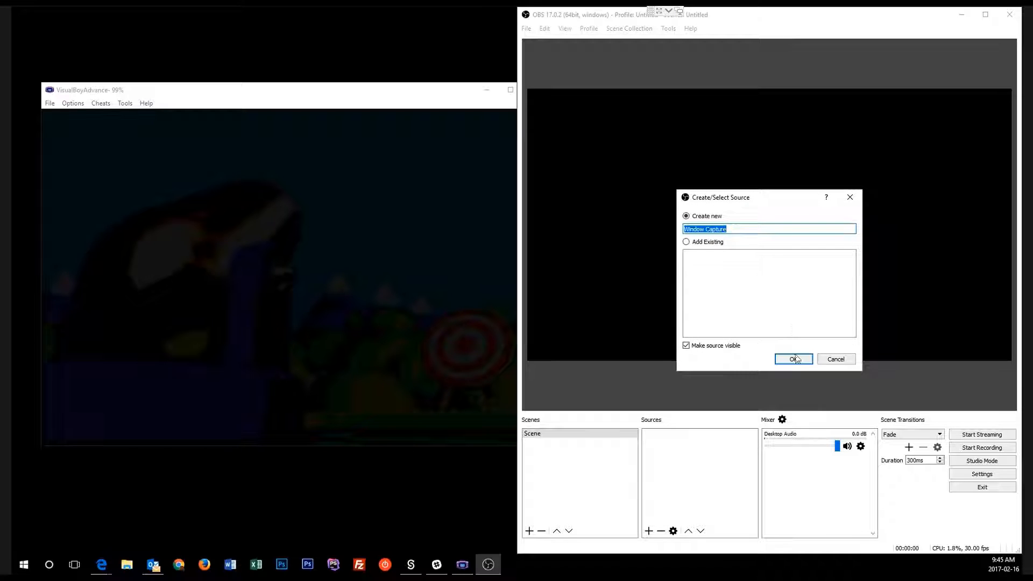
{"action": "left_click", "coordinate": [794, 360]}
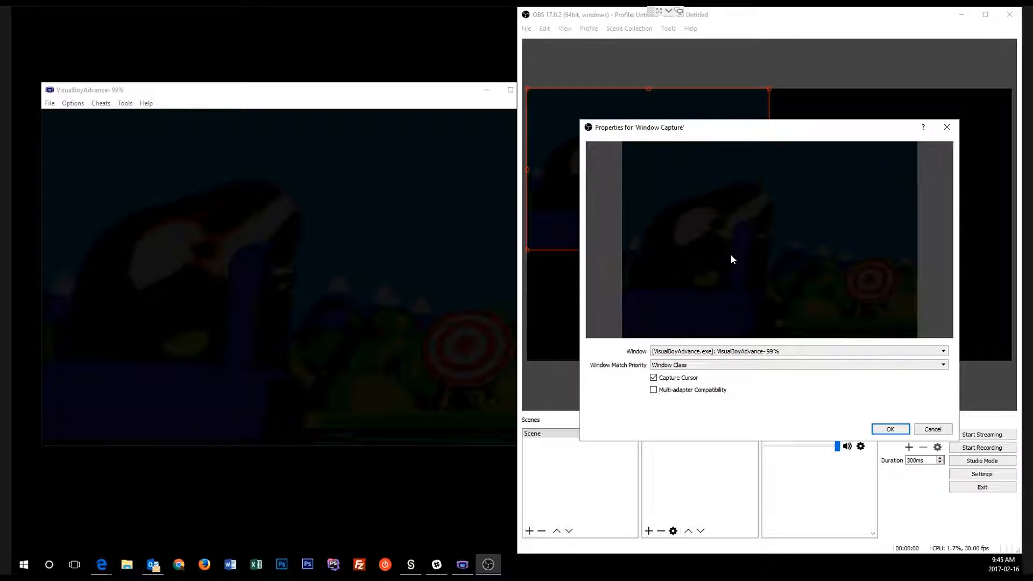
{"action": "left_click", "coordinate": [740, 354]}
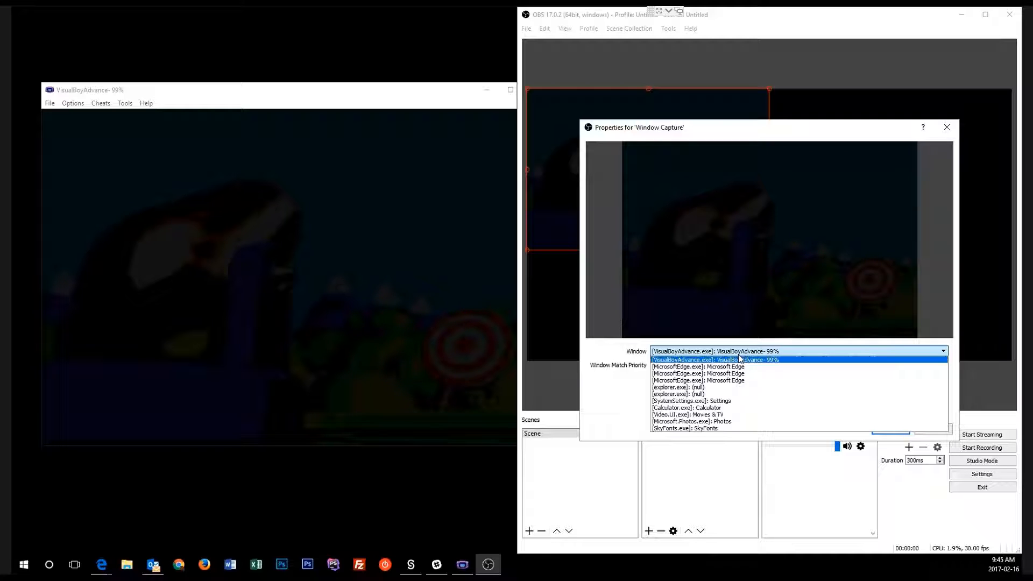
{"action": "left_click", "coordinate": [741, 360]}
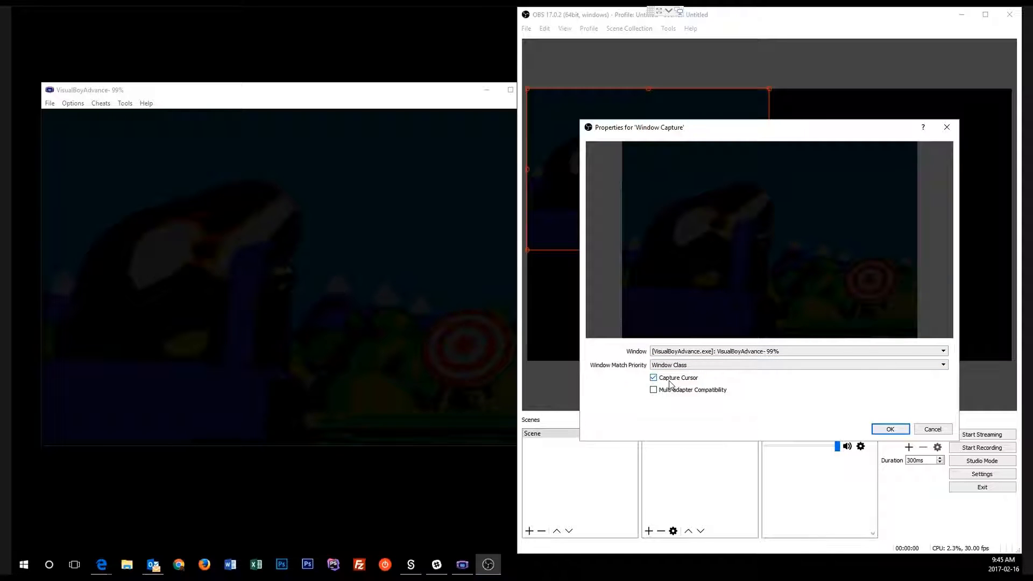
{"action": "left_click", "coordinate": [890, 429]}
Place the Window Capture source in the canvas's upper-left corner and enlarge it to nearly the full canvas height
{"action": "left_click_drag", "start_coordinate": [696, 200], "coordinate": [731, 208]}
{"action": "left_click", "coordinate": [429, 167]}
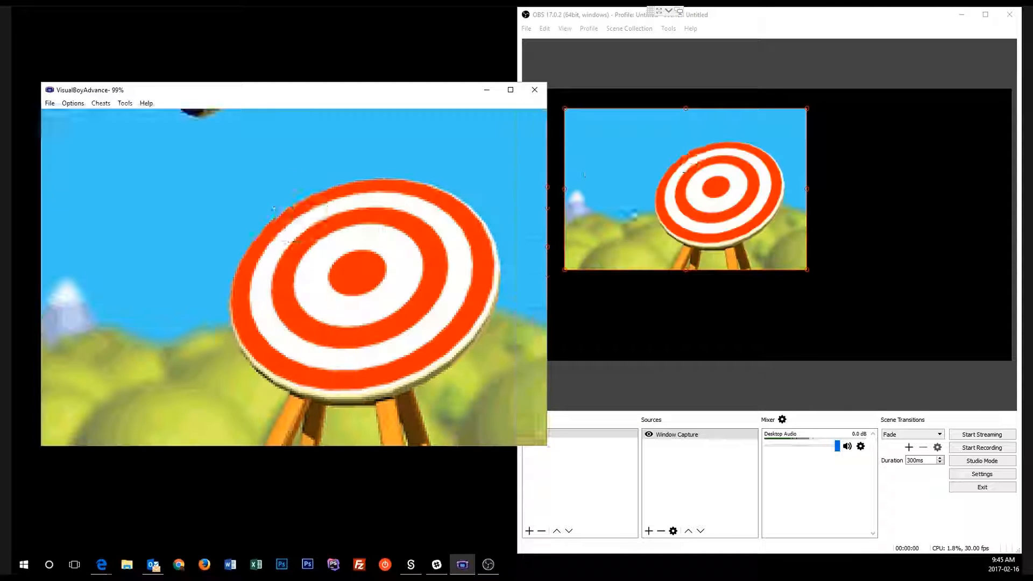
{"action": "left_click", "coordinate": [634, 193]}
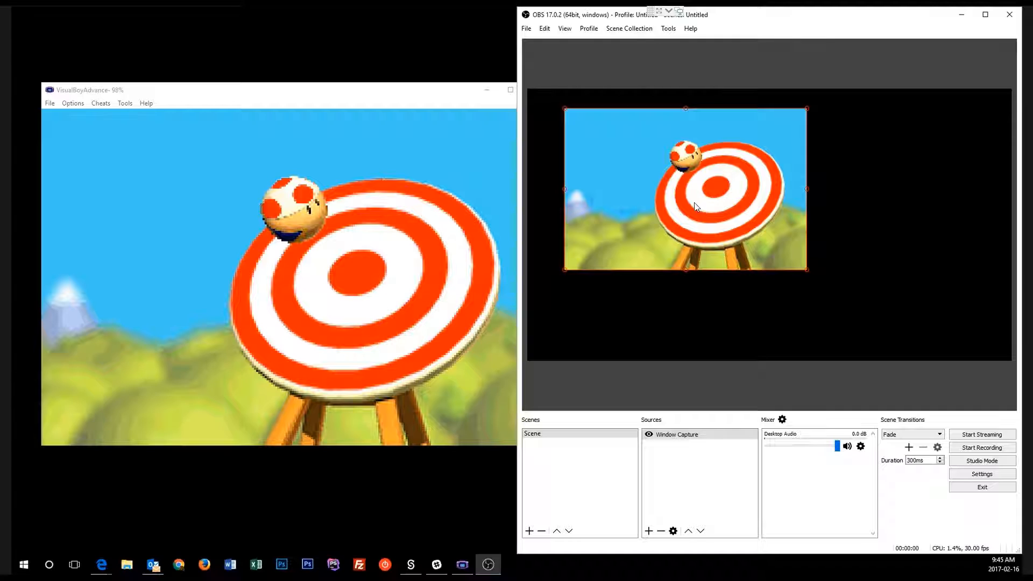
{"action": "mouse_move", "coordinate": [656, 190]}
{"action": "left_mouse_down"}
{"action": "mouse_move", "coordinate": [627, 176]}
{"action": "mouse_move", "coordinate": [661, 185]}
{"action": "left_mouse_up"}
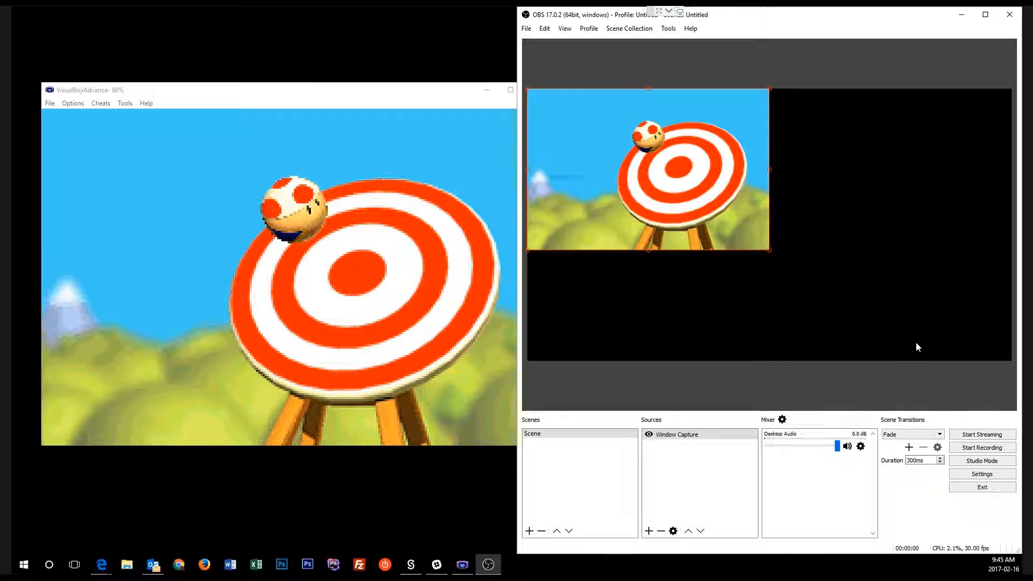
{"action": "left_click_drag", "start_coordinate": [916, 341], "coordinate": [932, 351]}
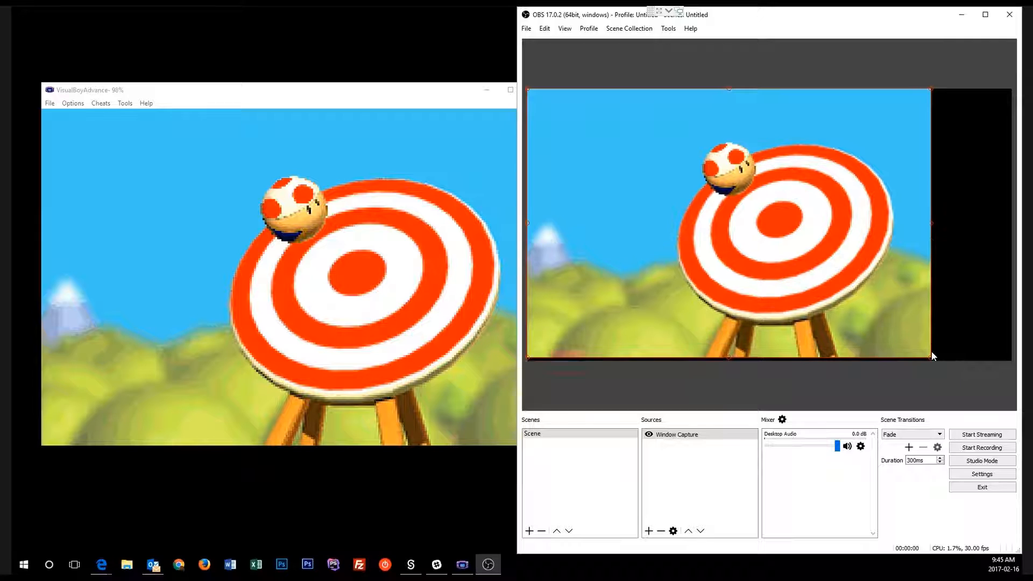
Center the Window Capture source on the canvas with the Center to screen transform and deselect it
{"action": "right_click", "coordinate": [768, 233]}
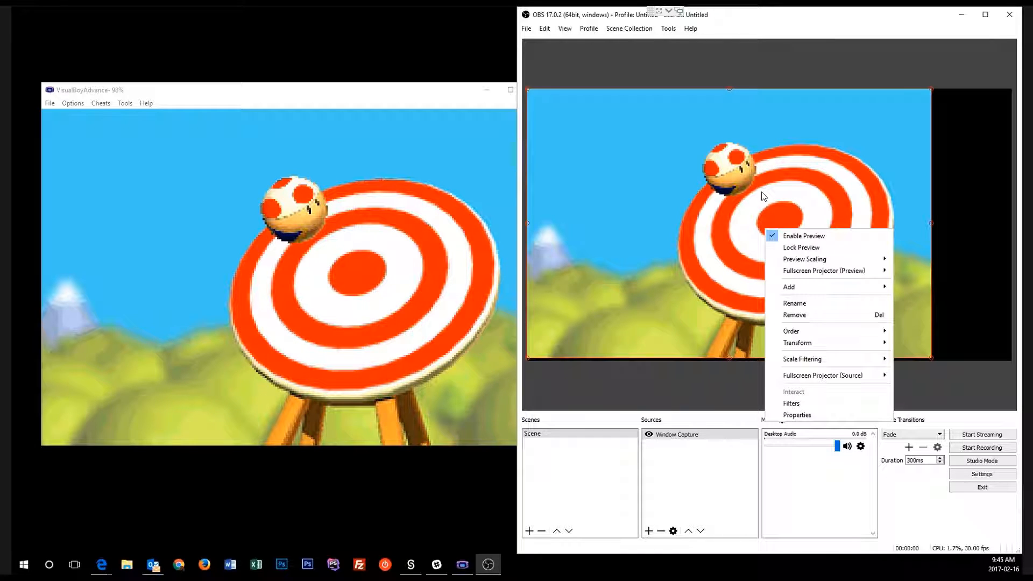
{"action": "mouse_move", "coordinate": [815, 344]}
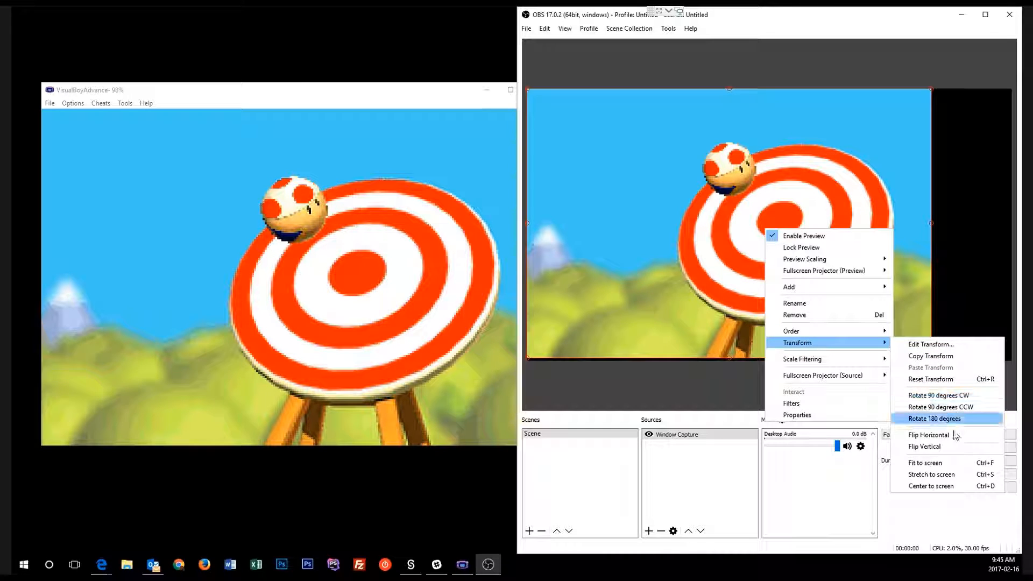
{"action": "left_click", "coordinate": [938, 485]}
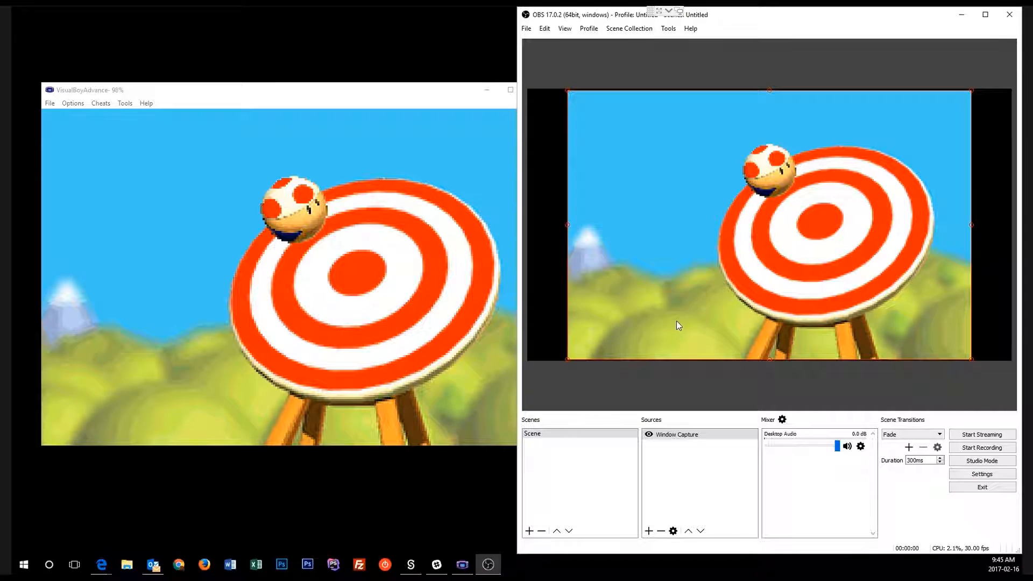
{"action": "left_click", "coordinate": [694, 389]}
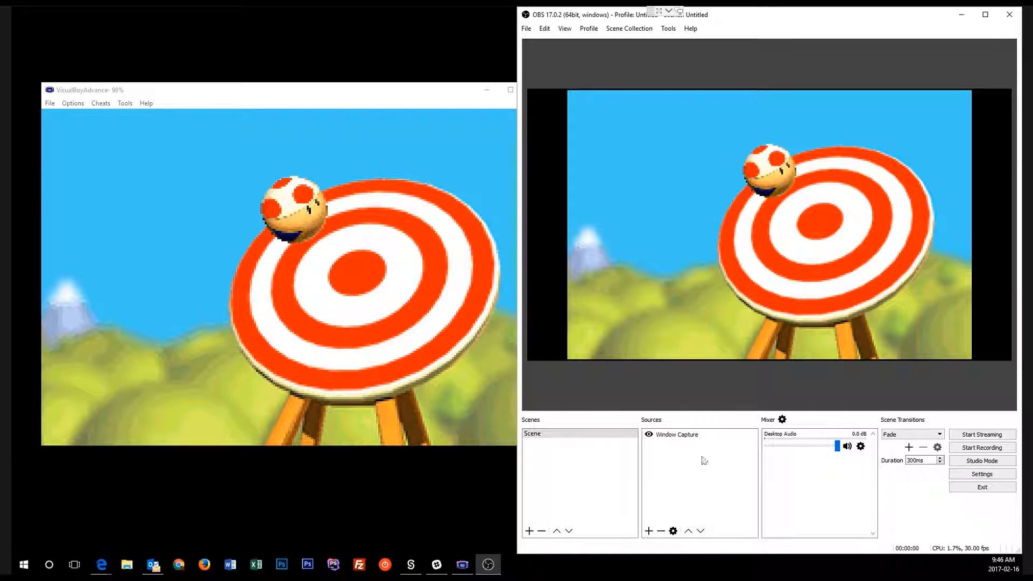
Hide and show the Window Capture source twice, leaving it visible and deselected
{"action": "left_click", "coordinate": [649, 435]}
{"action": "left_click", "coordinate": [649, 436]}
{"action": "left_click", "coordinate": [649, 436]}
{"action": "left_click", "coordinate": [649, 435]}
{"action": "left_click", "coordinate": [711, 311]}
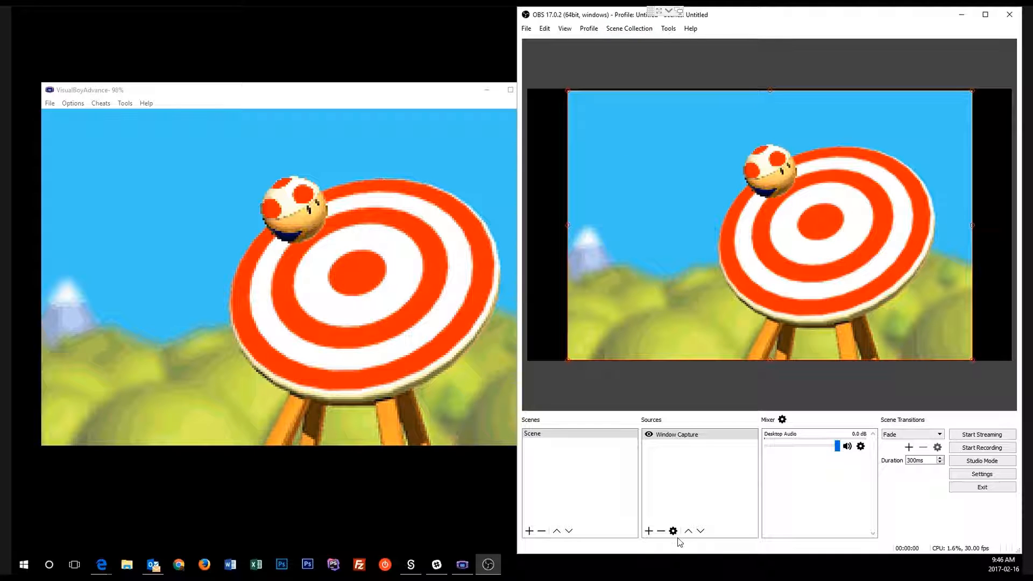
{"action": "left_click", "coordinate": [667, 466]}
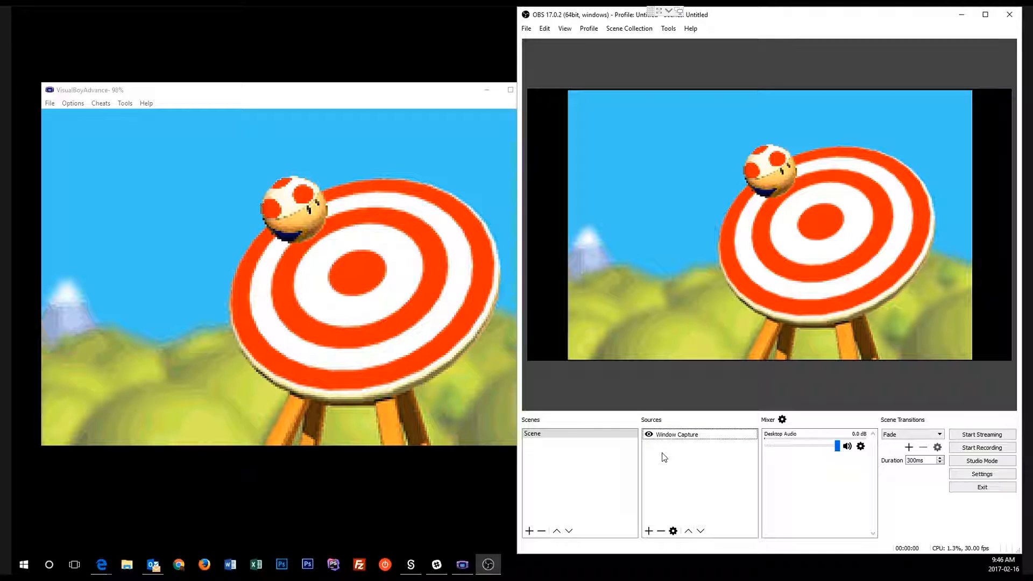
Look through the available source types and briefly bring the VisualBoyAdvance game to the front
{"action": "left_click", "coordinate": [649, 531]}
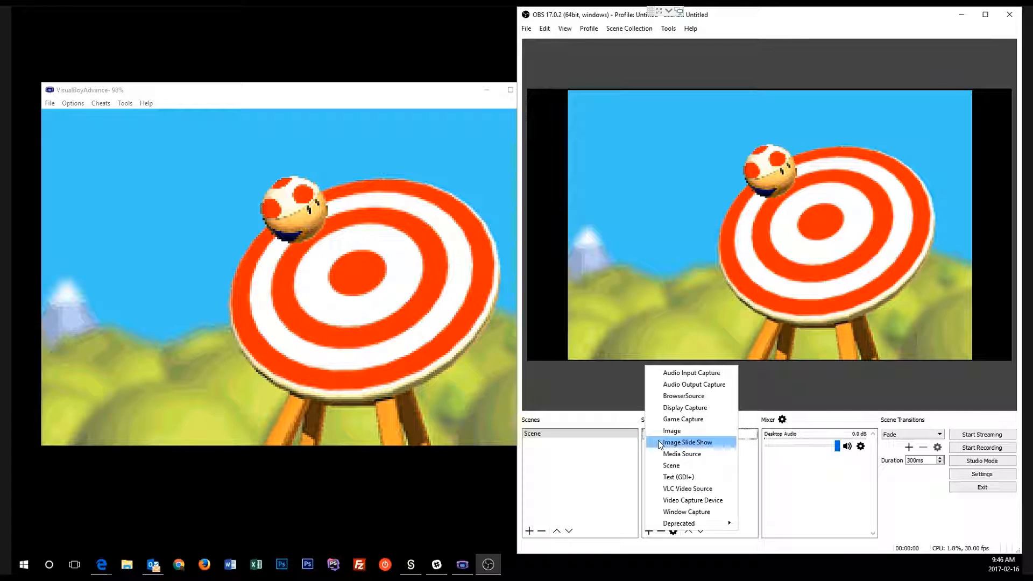
{"action": "left_click", "coordinate": [217, 95]}
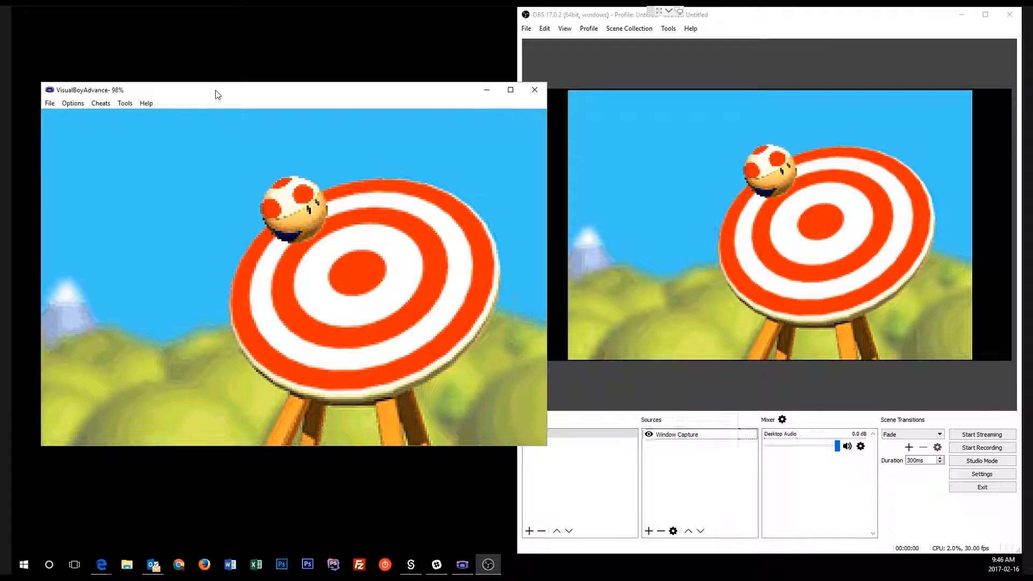
{"action": "left_click", "coordinate": [676, 478]}
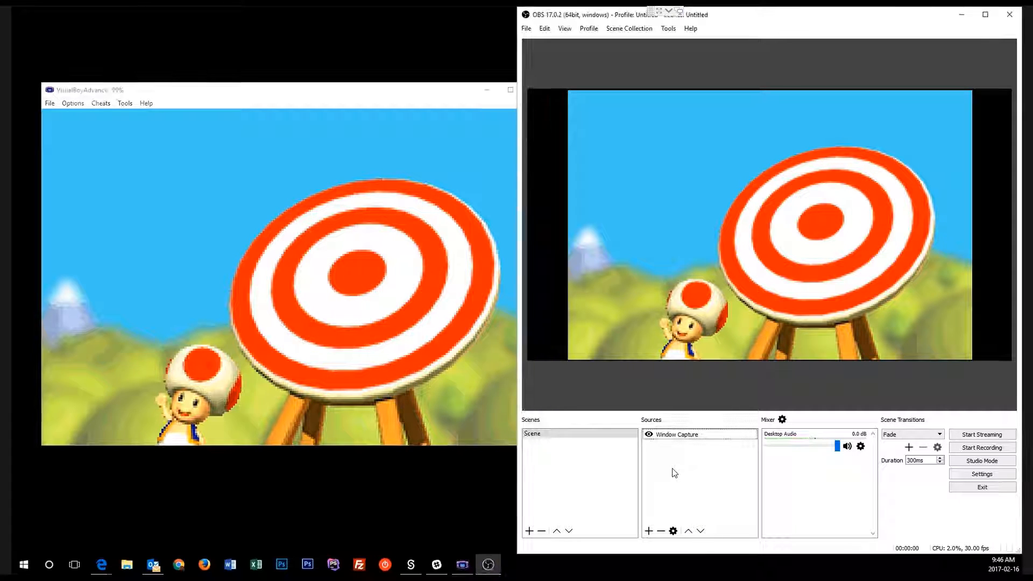
Add a new visible source of type Game Capture to the scene, keeping its default name
{"action": "left_click", "coordinate": [649, 531]}
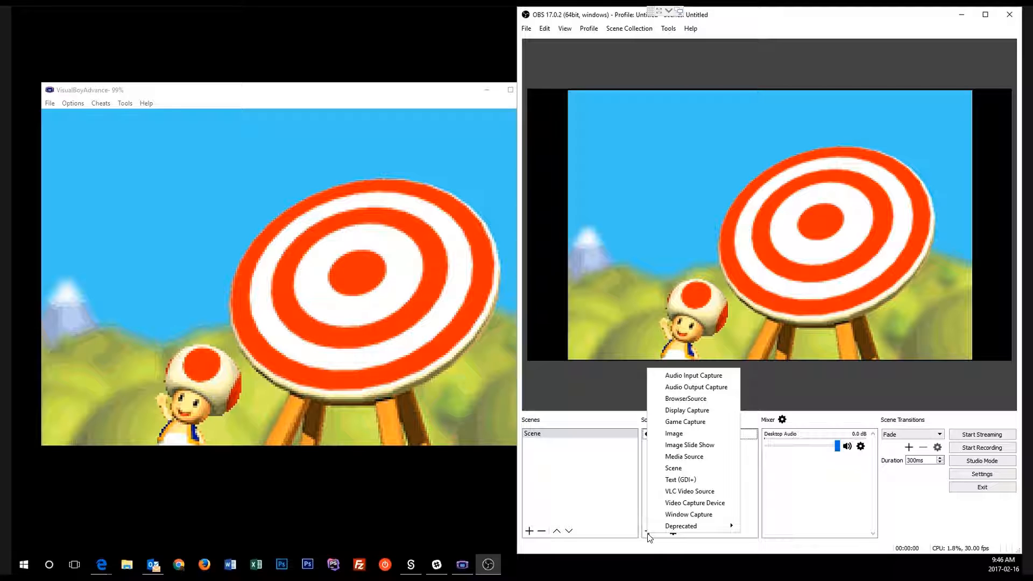
{"action": "left_click", "coordinate": [681, 422]}
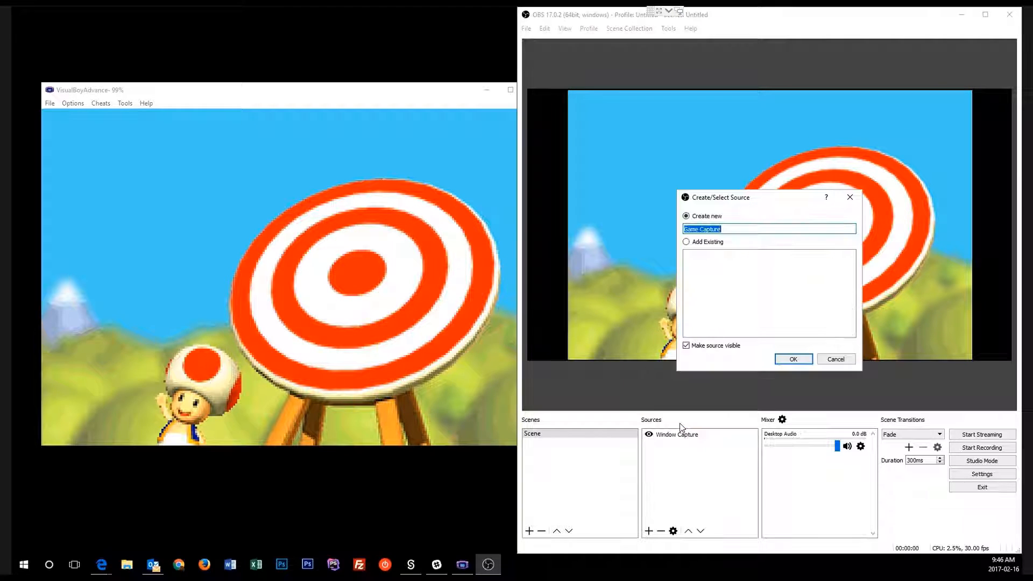
{"action": "left_click", "coordinate": [791, 357]}
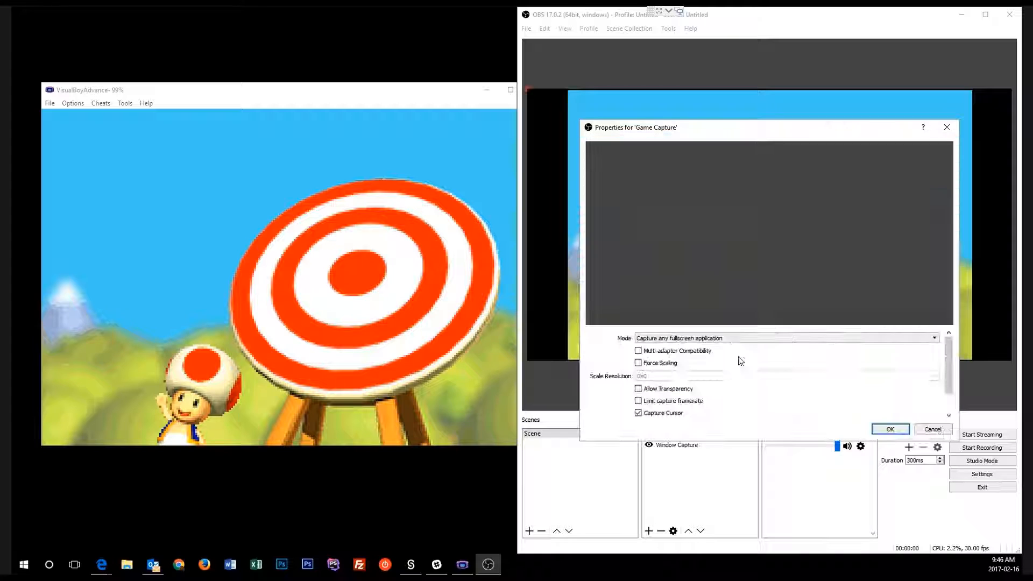
Try the Capture specific window mode for Game Capture, check its window list, restore Capture any fullscreen application and cancel the properties
{"action": "left_click", "coordinate": [692, 344]}
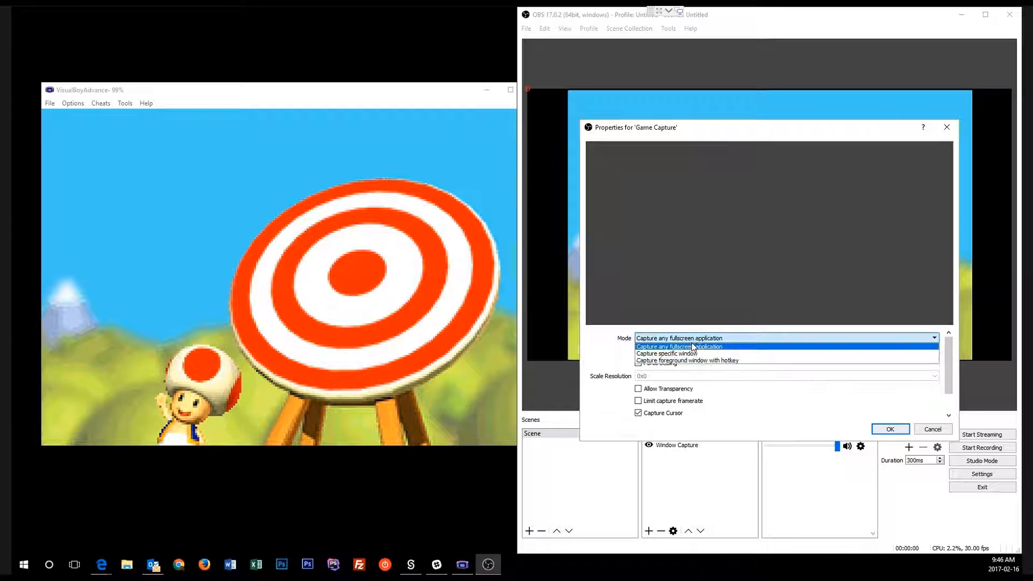
{"action": "left_click", "coordinate": [696, 354]}
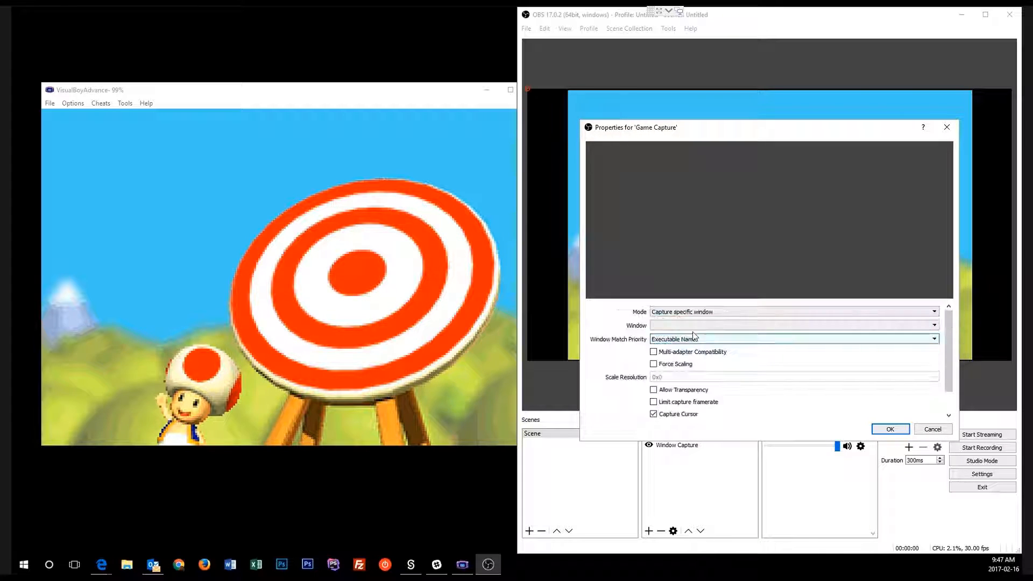
{"action": "left_click", "coordinate": [699, 325]}
{"action": "left_click", "coordinate": [698, 325]}
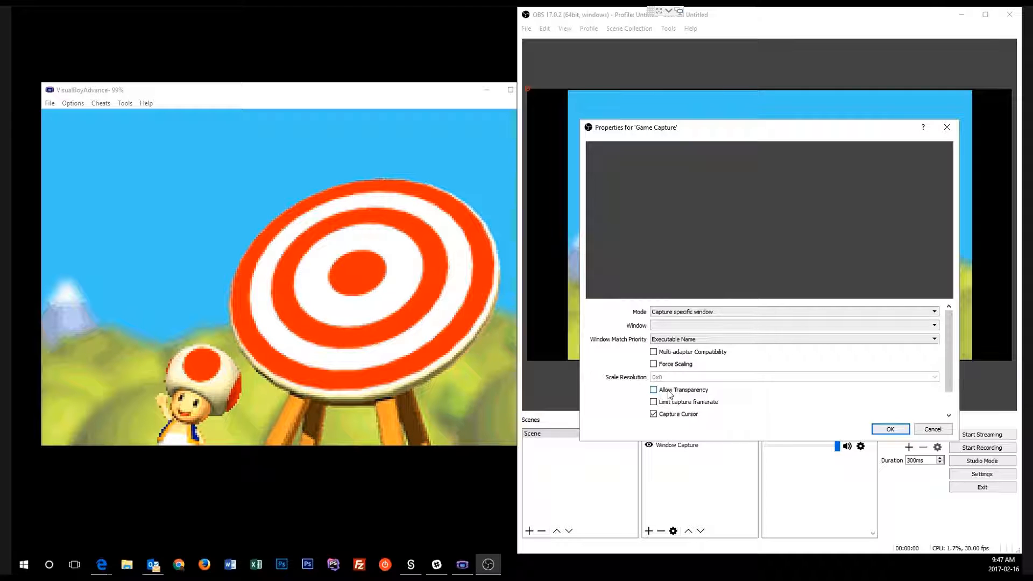
{"action": "left_click", "coordinate": [681, 313]}
{"action": "left_click", "coordinate": [682, 321]}
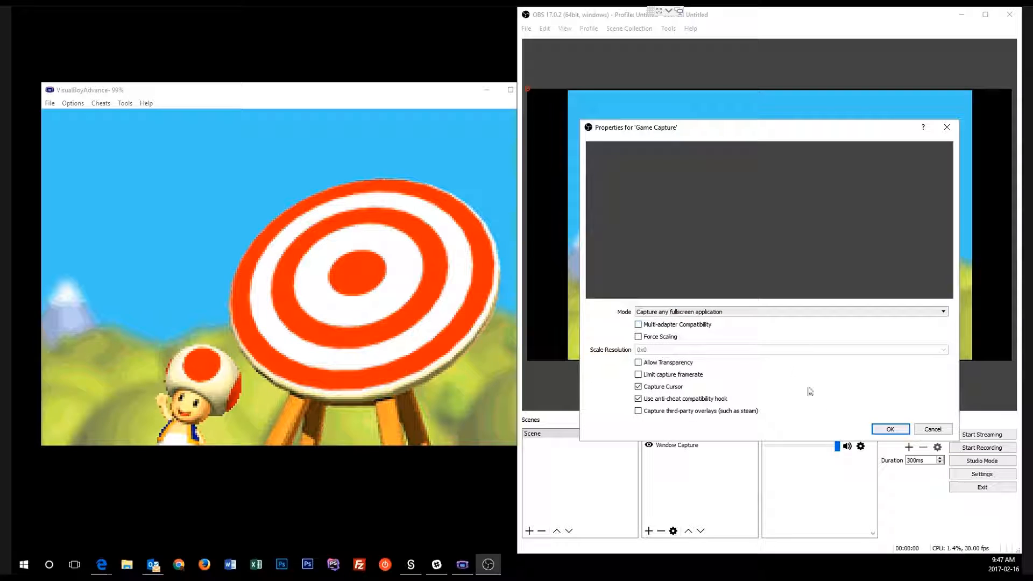
{"action": "left_click", "coordinate": [940, 433]}
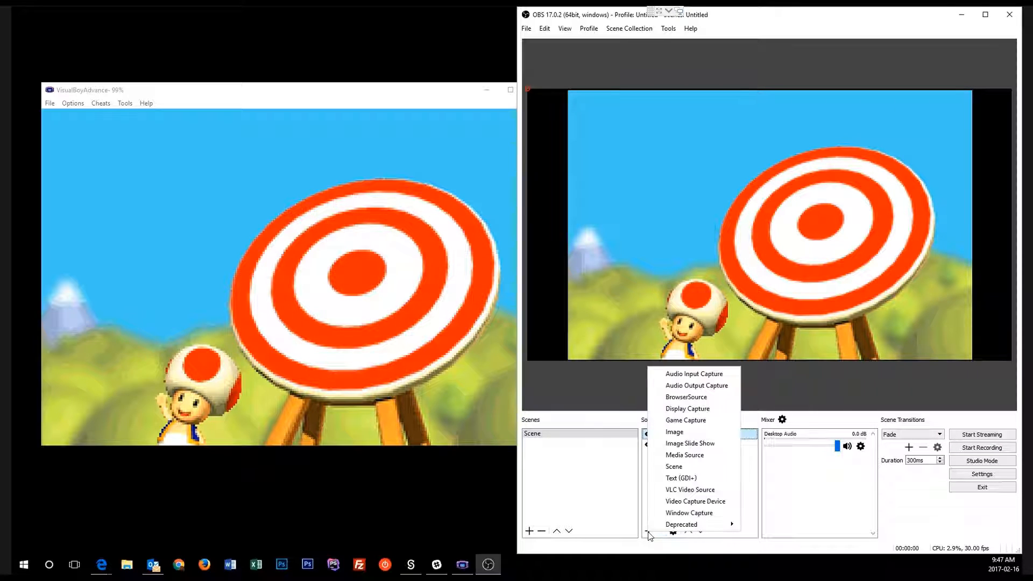
Add a new visible Display Capture source with its default name, capturing Display 1: 1920x1080 @ 1920,0 with the cursor included
{"action": "left_click", "coordinate": [649, 531]}
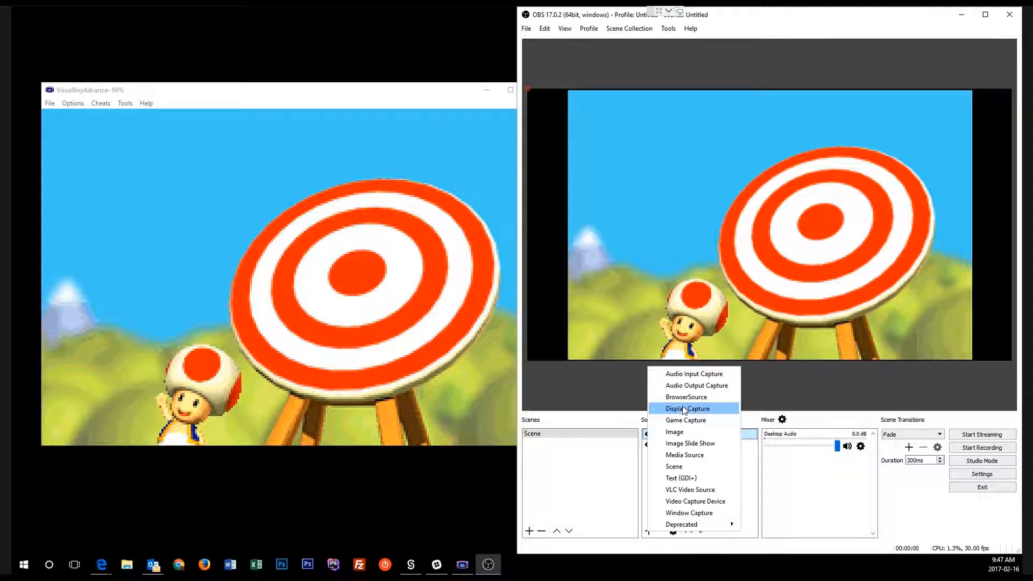
{"action": "left_click", "coordinate": [685, 409]}
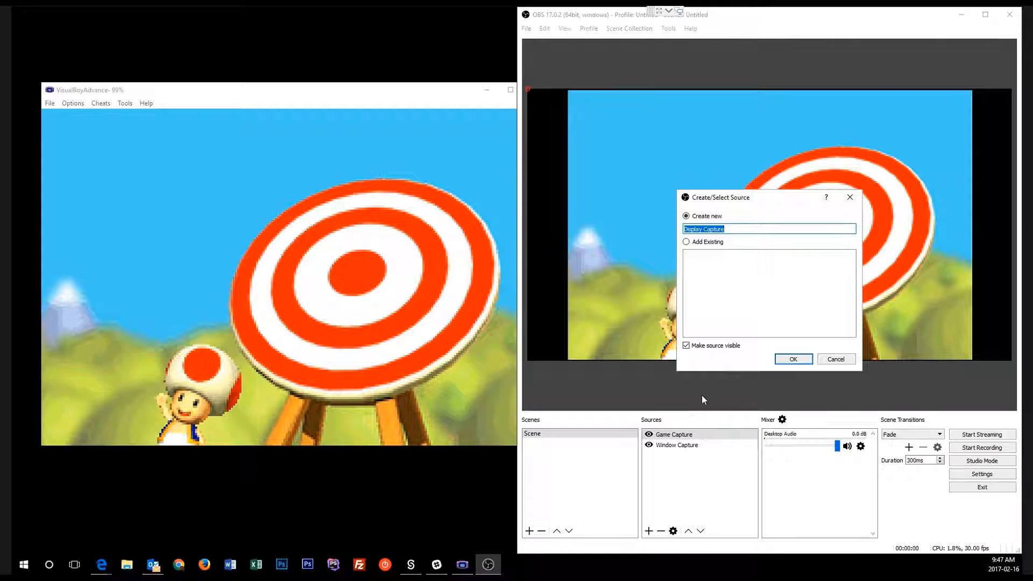
{"action": "left_click", "coordinate": [791, 358]}
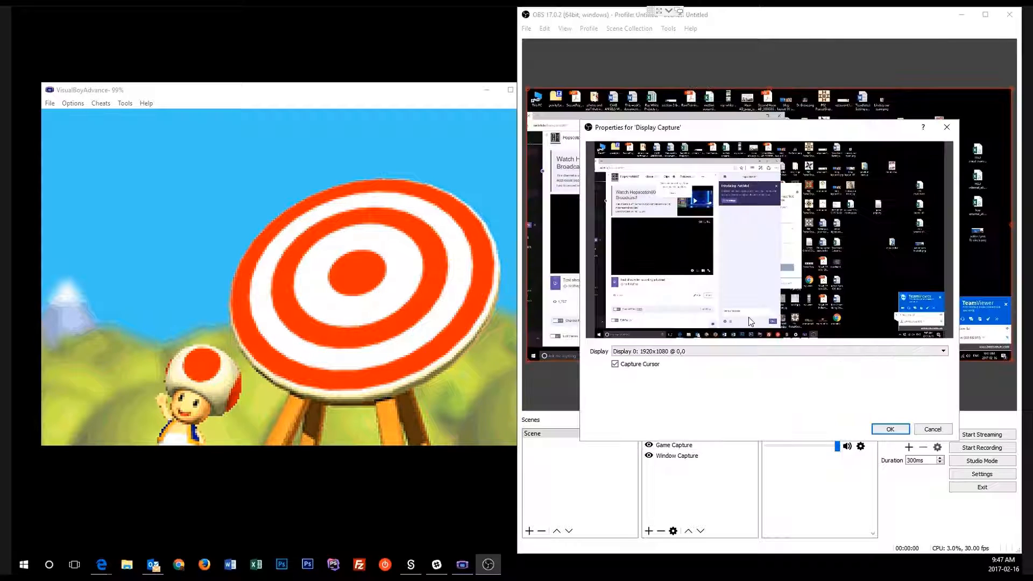
{"action": "left_click", "coordinate": [716, 353]}
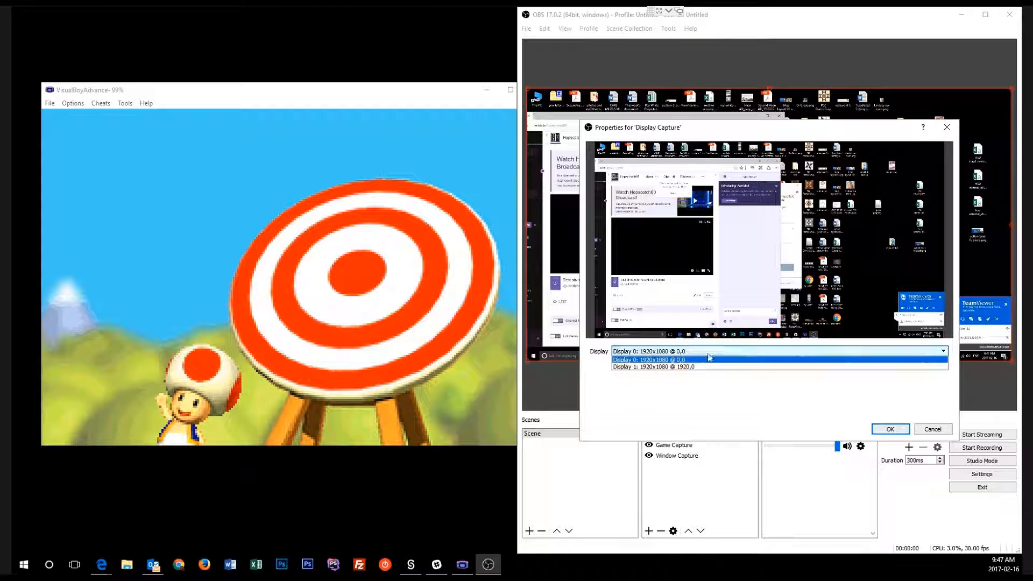
{"action": "left_click", "coordinate": [716, 370]}
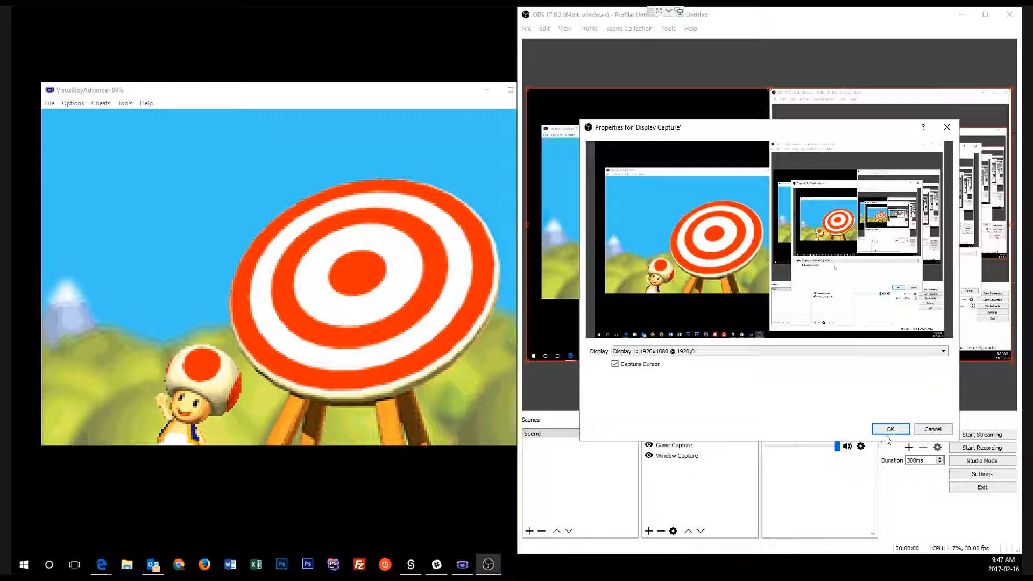
{"action": "left_click", "coordinate": [890, 430]}
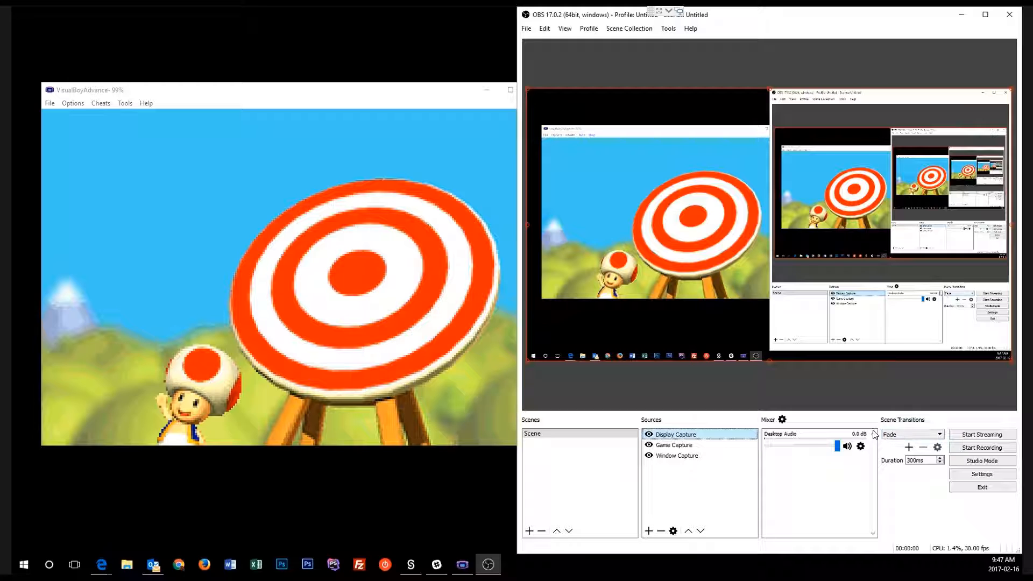
Hide the Display Capture and Game Capture sources, leaving Window Capture visible, and start streaming
{"action": "left_click", "coordinate": [649, 434]}
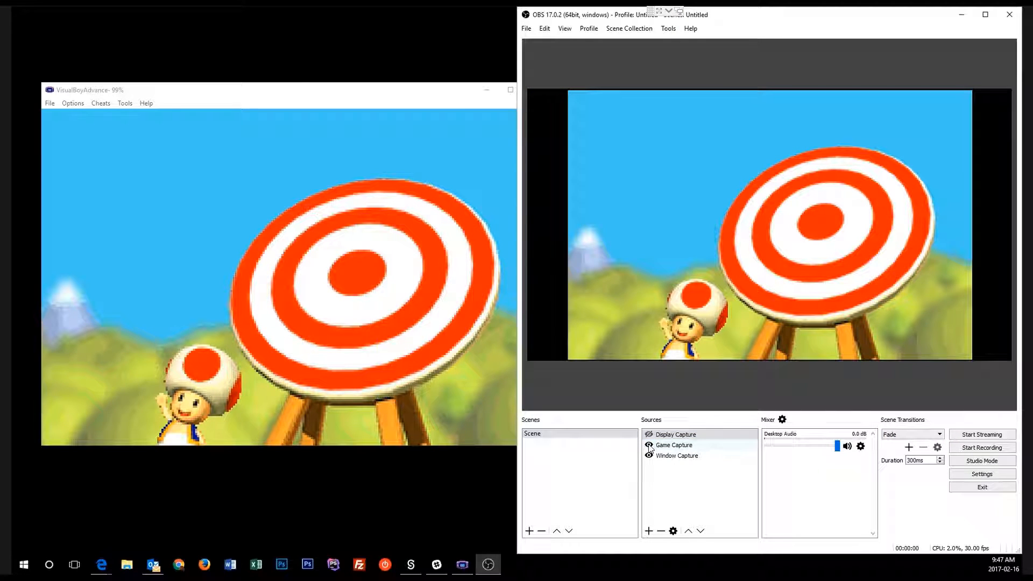
{"action": "left_click", "coordinate": [649, 445]}
{"action": "left_click", "coordinate": [967, 436]}
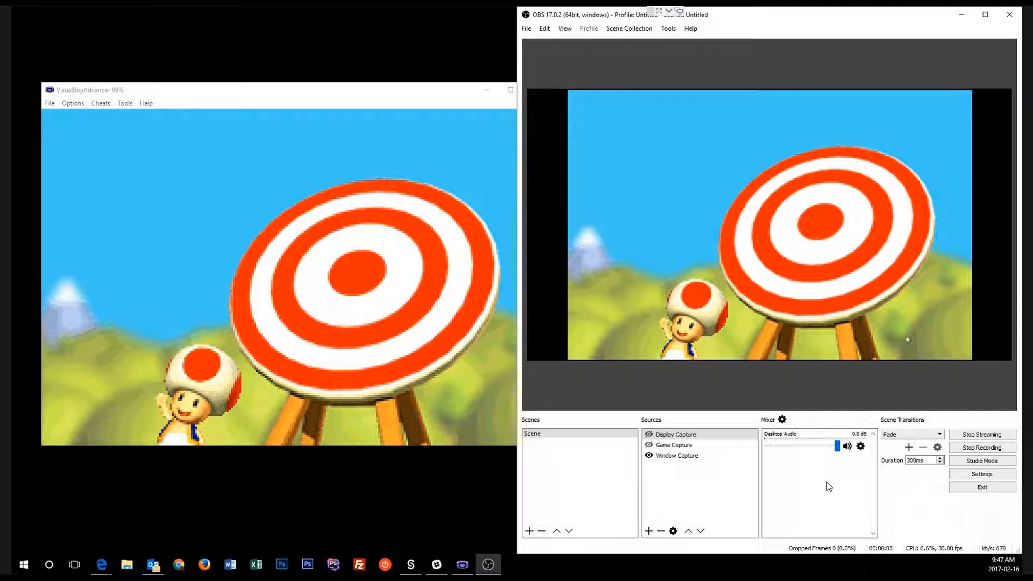
Check the live stream on the Twitch channel page in the browser, and end the stream in OBS
{"action": "key", "text": "alt+Tab"}
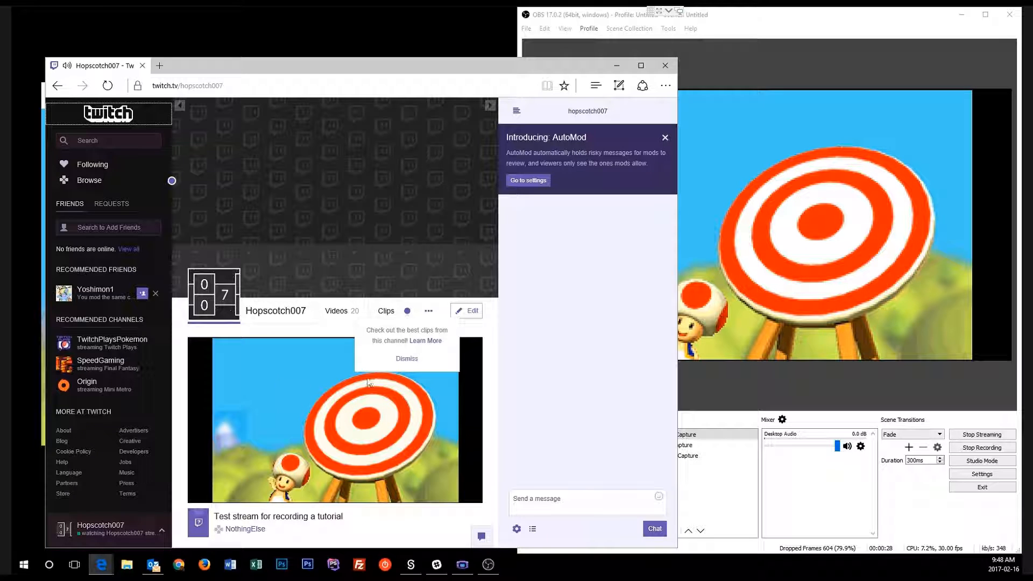
{"action": "scroll", "coordinate": [282, 403], "scroll_direction": "down", "scroll_amount": 1}
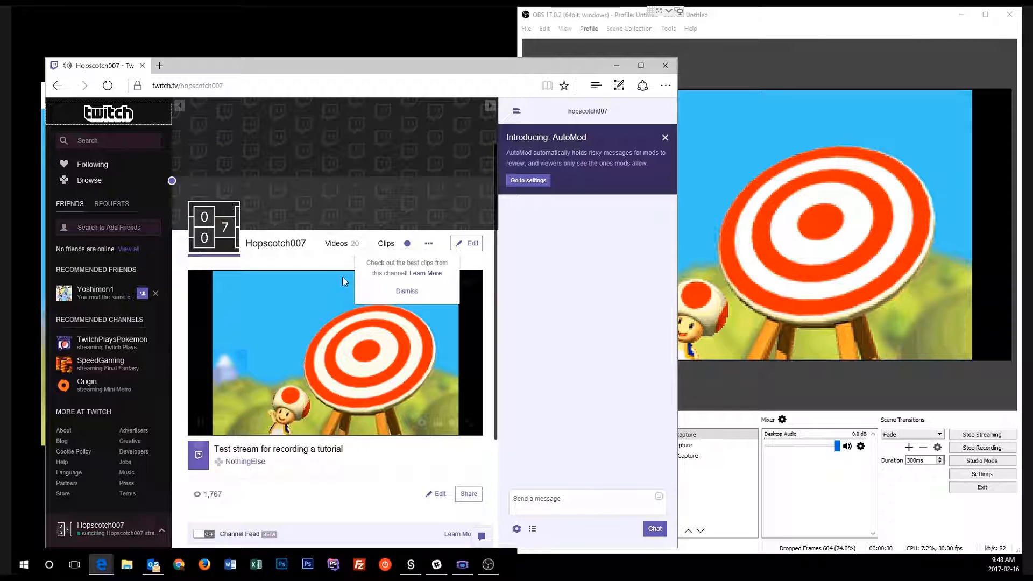
{"action": "left_click_drag", "start_coordinate": [274, 67], "coordinate": [0, 101]}
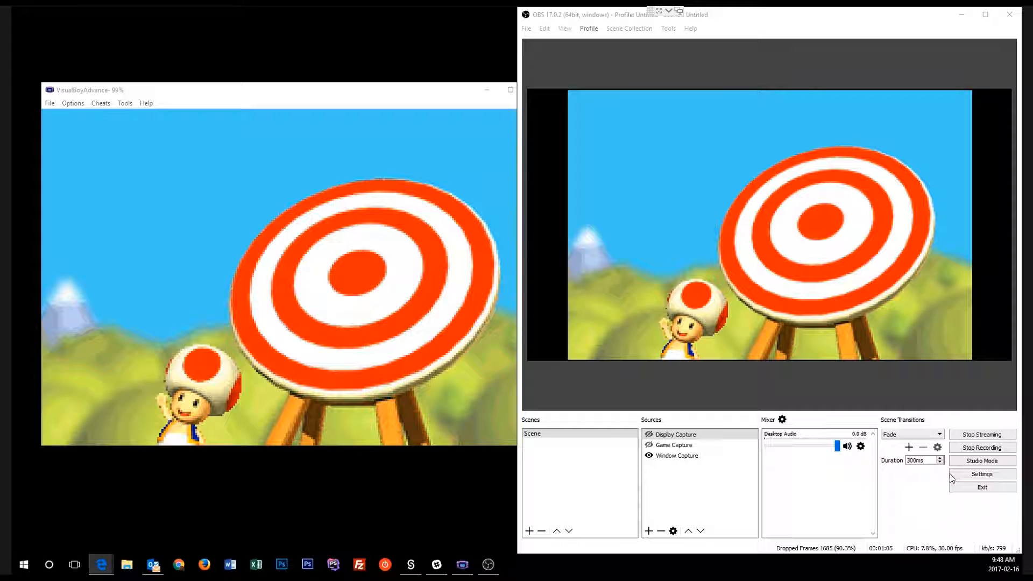
{"action": "left_click", "coordinate": [973, 439]}
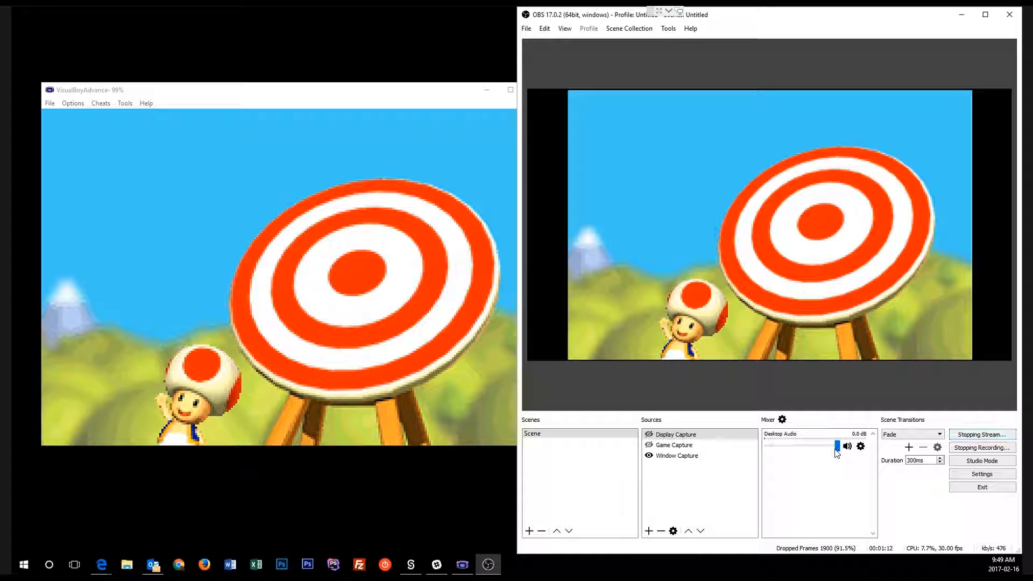